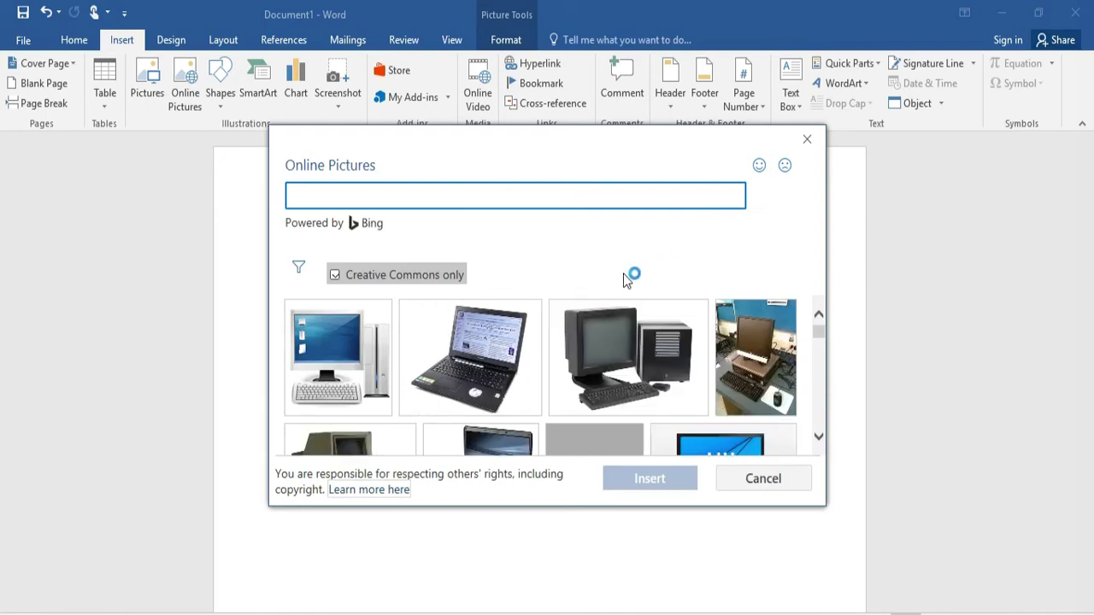
Insert the online picture of the white desktop computer with monitor, tower and keyboard into the document
left_click(342, 380)
left_click(671, 481)
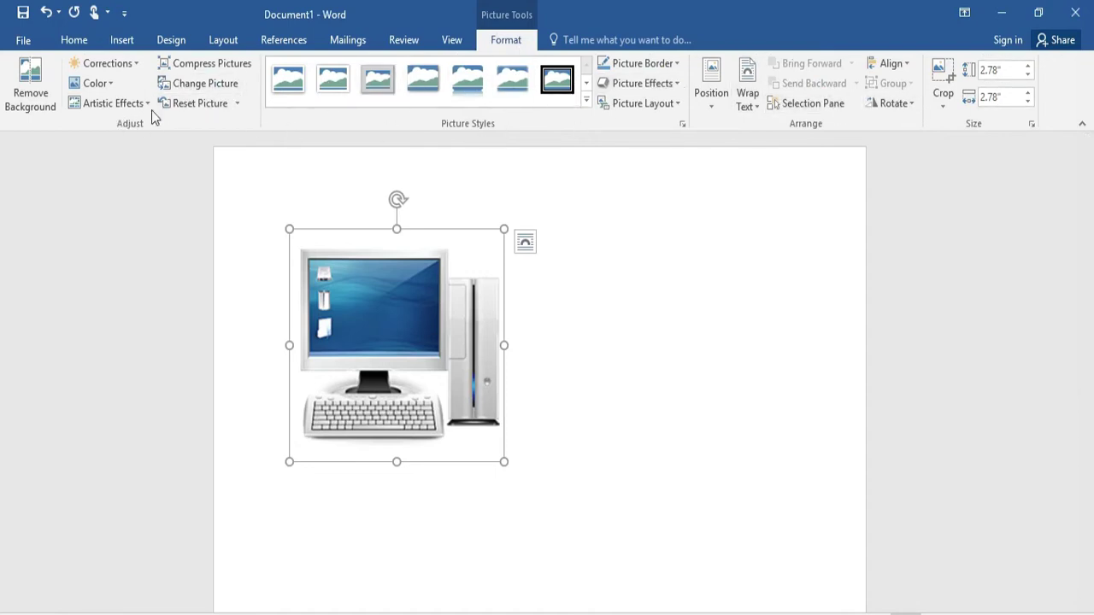
Draw a horizontal double-headed arrow line about 3.04" long beside the upper edge of the computer picture
left_click(136, 48)
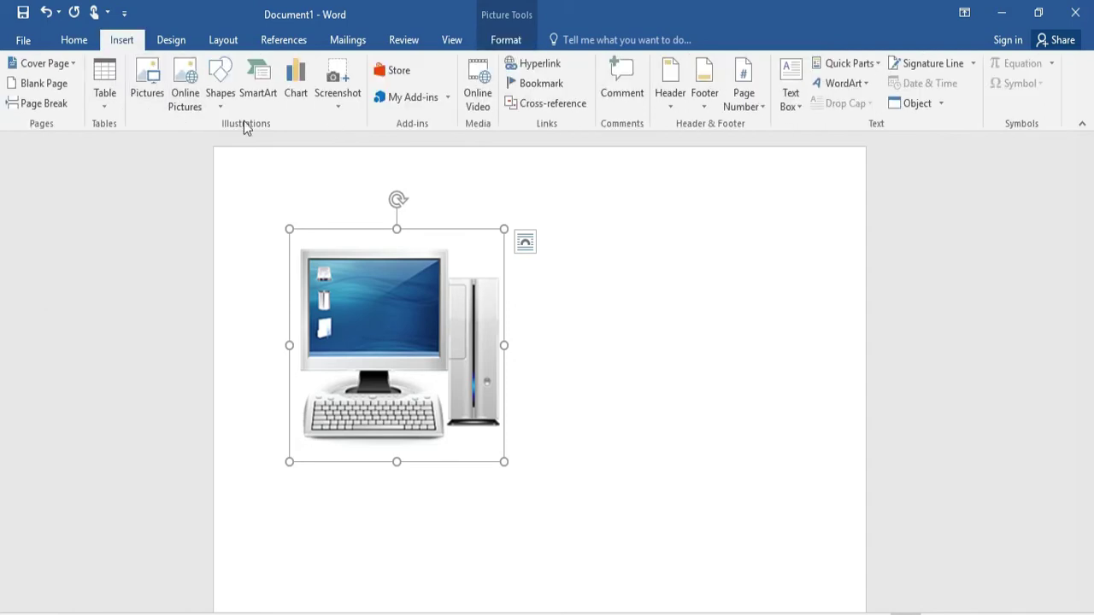
left_click(221, 110)
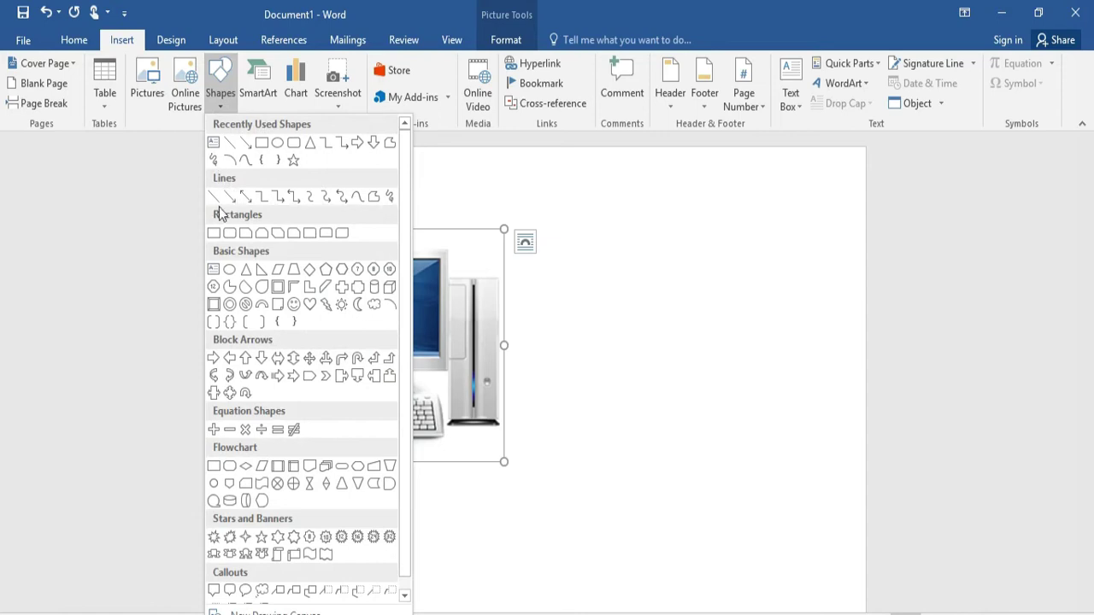
left_click(245, 198)
left_click_drag(570, 234, 801, 234)
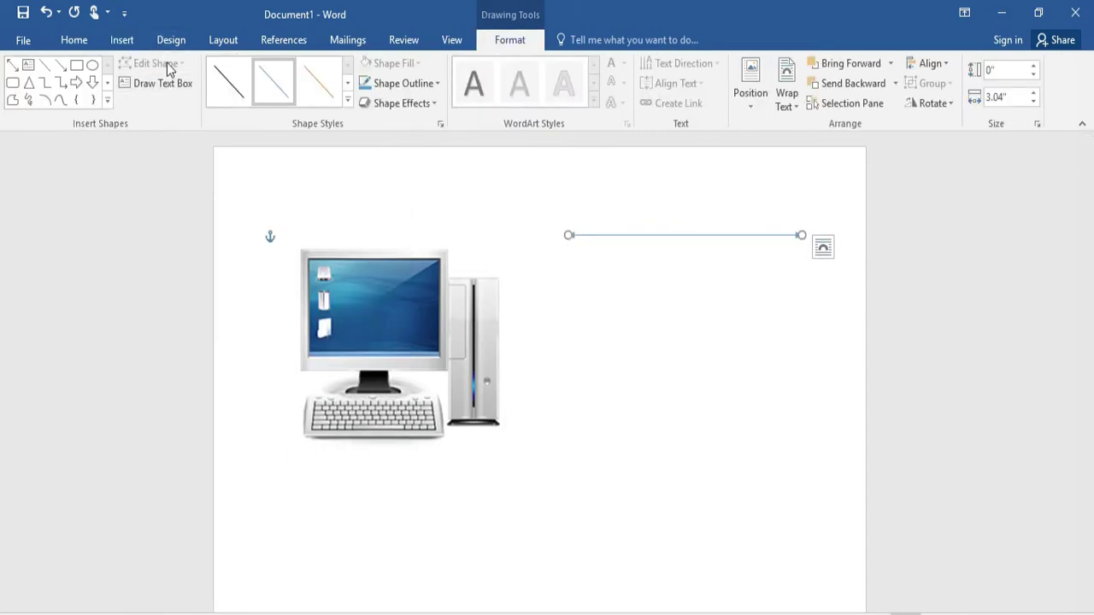
Draw an 8-point star about 2.48" high and 2.25" wide below the double-headed arrow
left_click(109, 45)
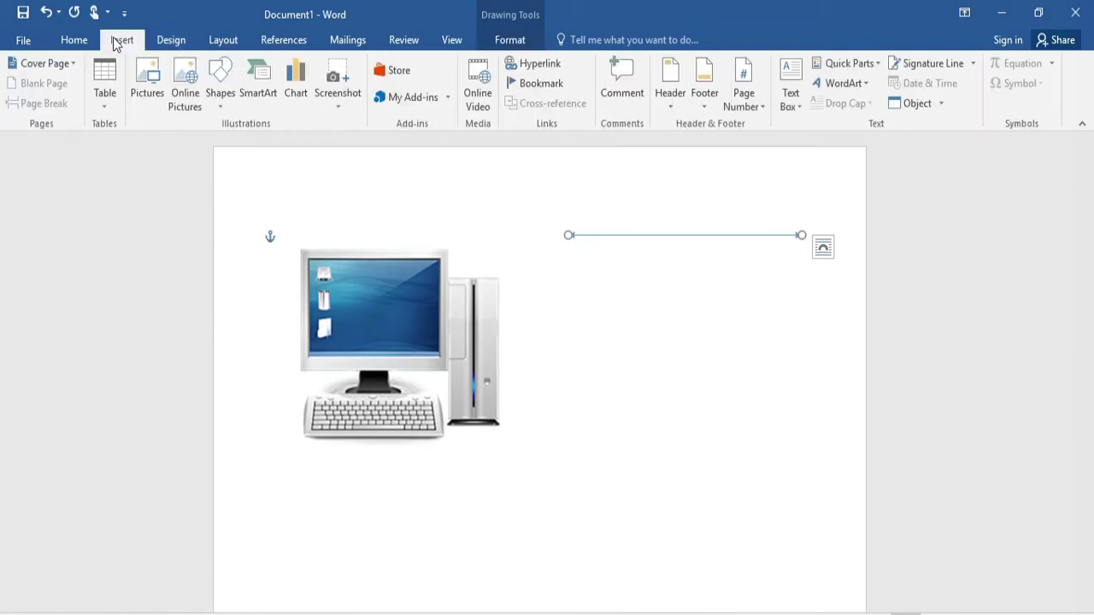
left_click(220, 109)
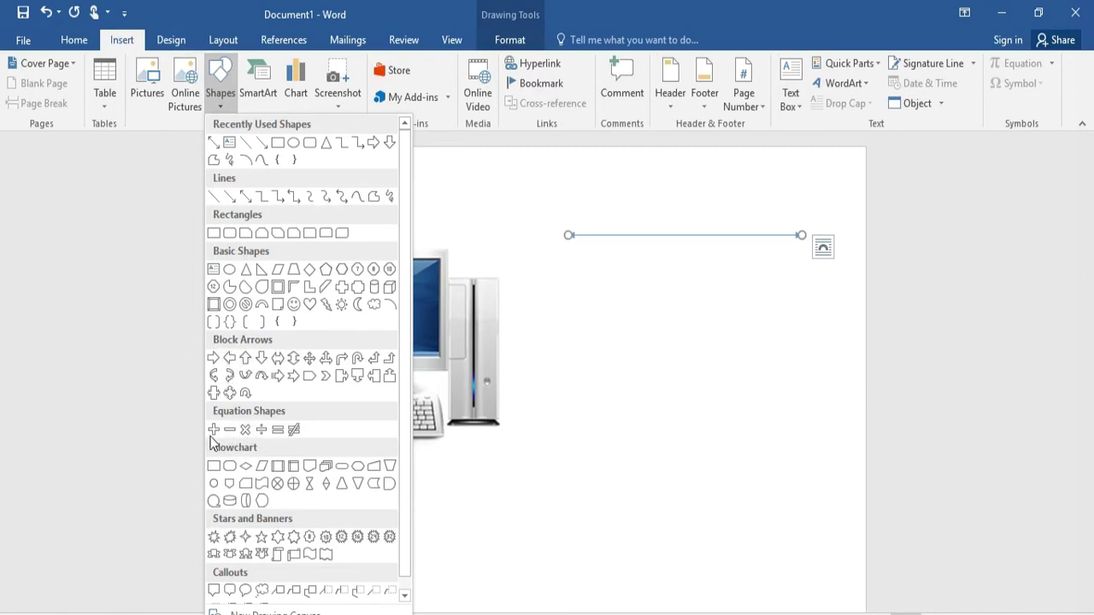
scroll(306, 421, "down", 1)
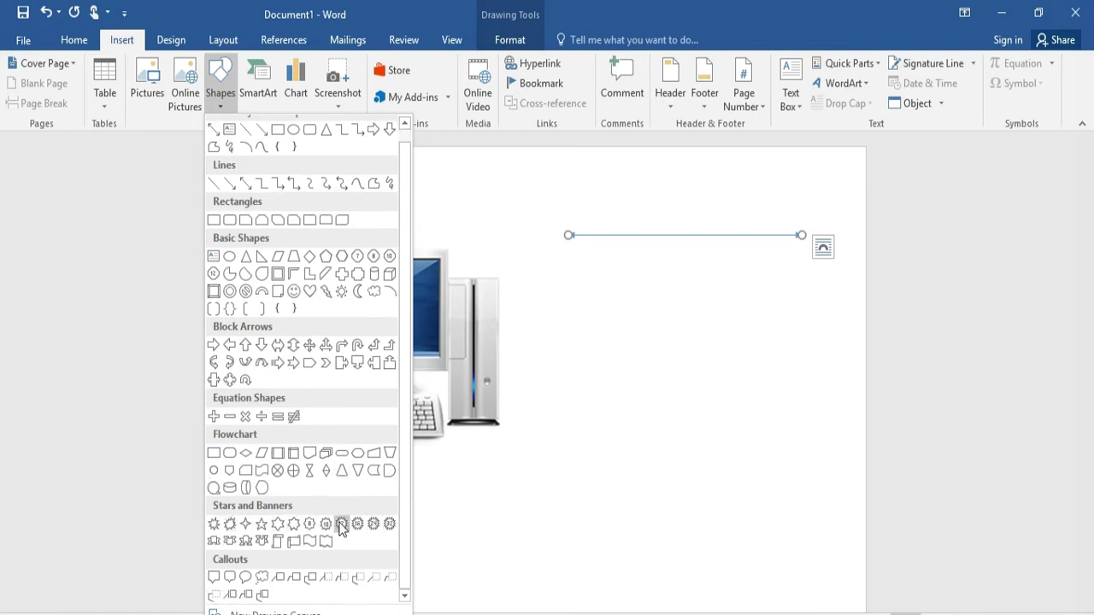
left_click(296, 524)
mouse_move(595, 323)
left_mouse_down()
mouse_move(777, 469)
mouse_move(750, 534)
mouse_move(769, 530)
left_mouse_up()
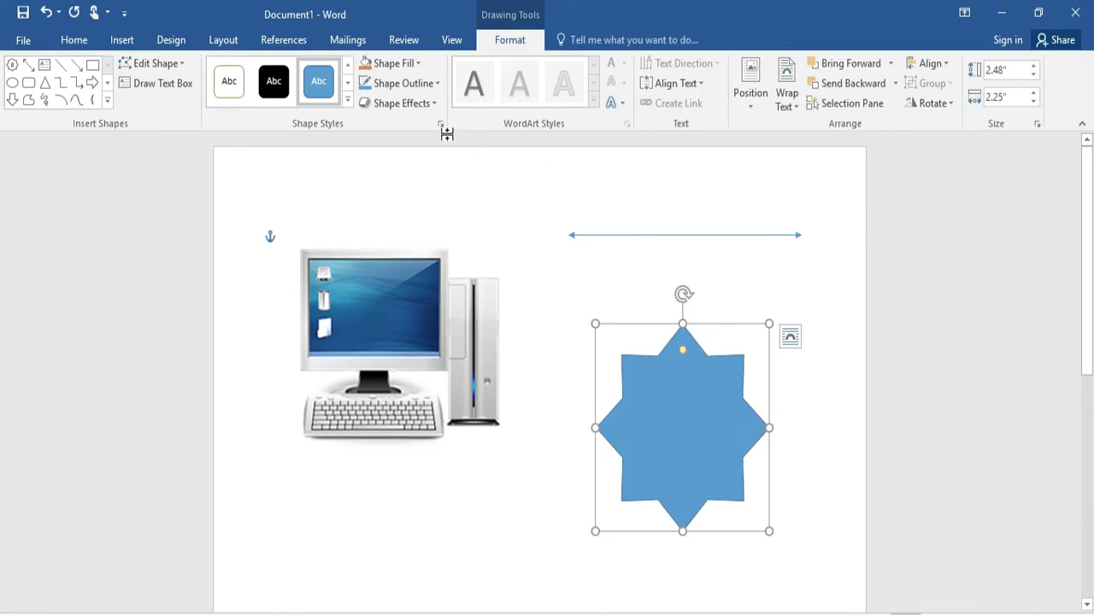
Apply the first Outer shadow preset, cast toward the lower right, to the star shape
left_click(429, 89)
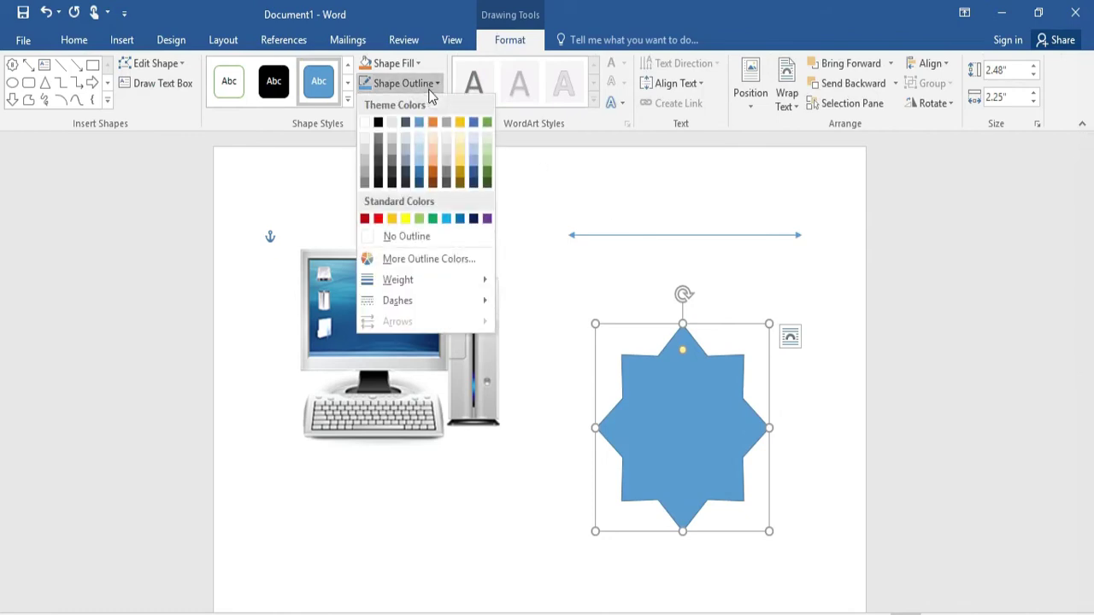
left_click(429, 89)
left_click(430, 103)
mouse_move(414, 185)
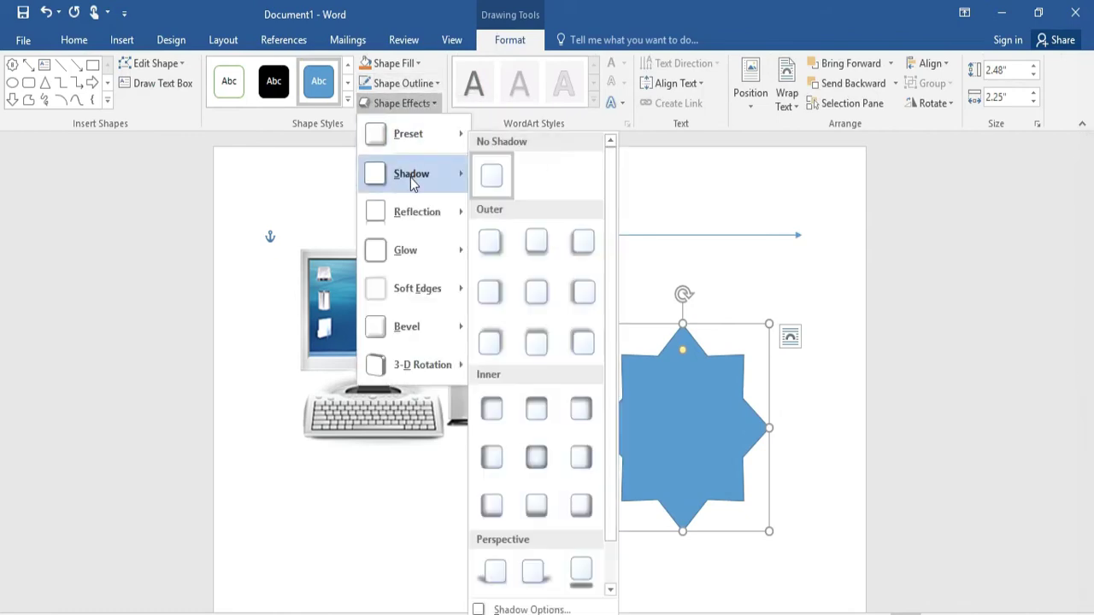
mouse_move(430, 306)
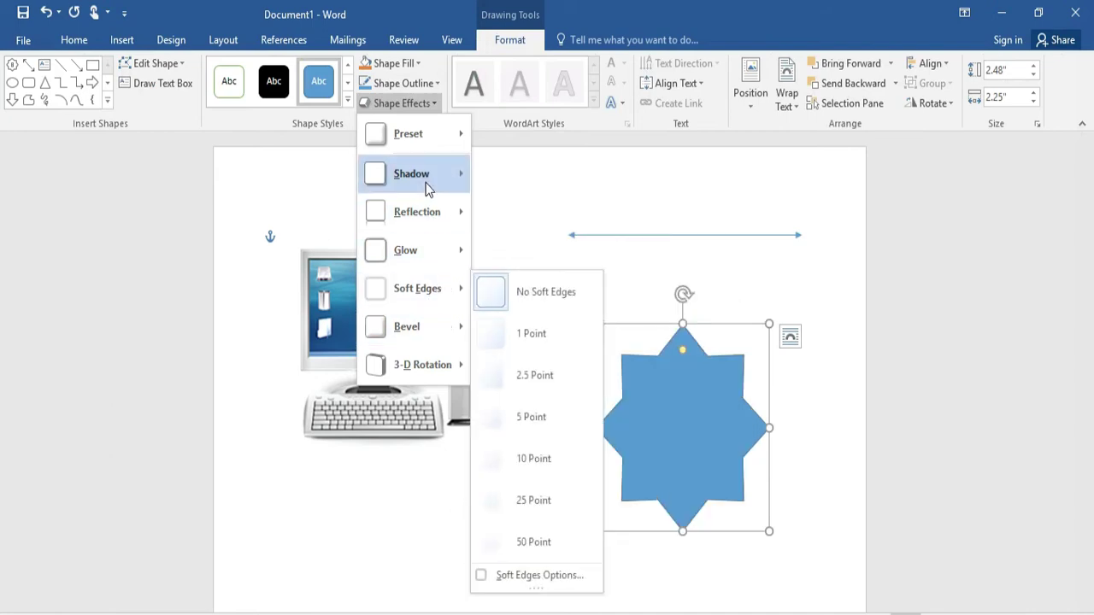
left_click(495, 246)
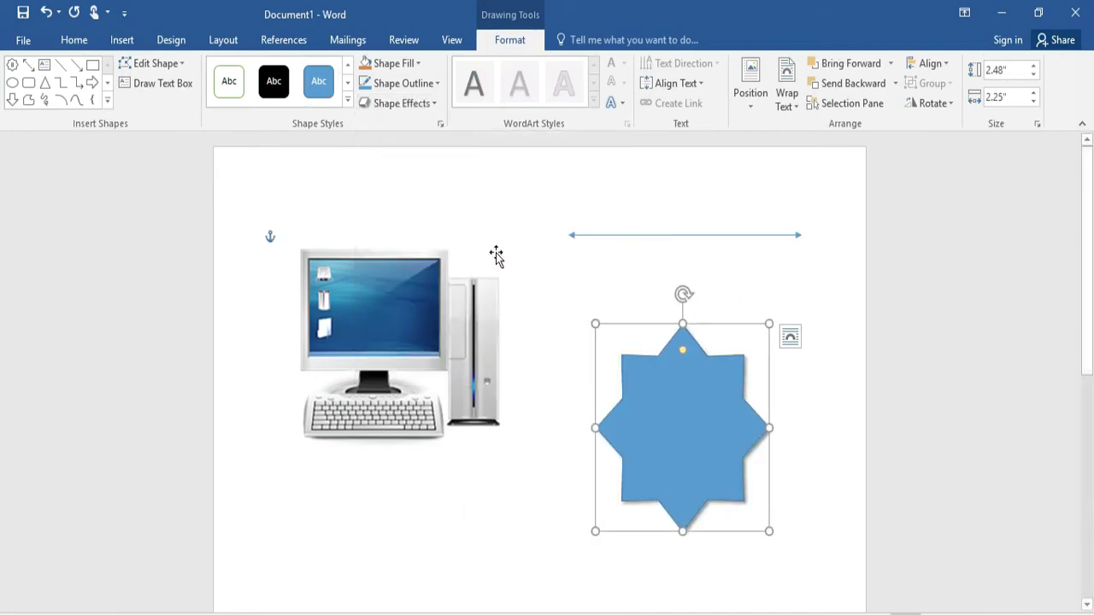
Draw an oval speech callout about 1.15" high and 1.17" wide between the computer picture and the arrow line
left_click(121, 40)
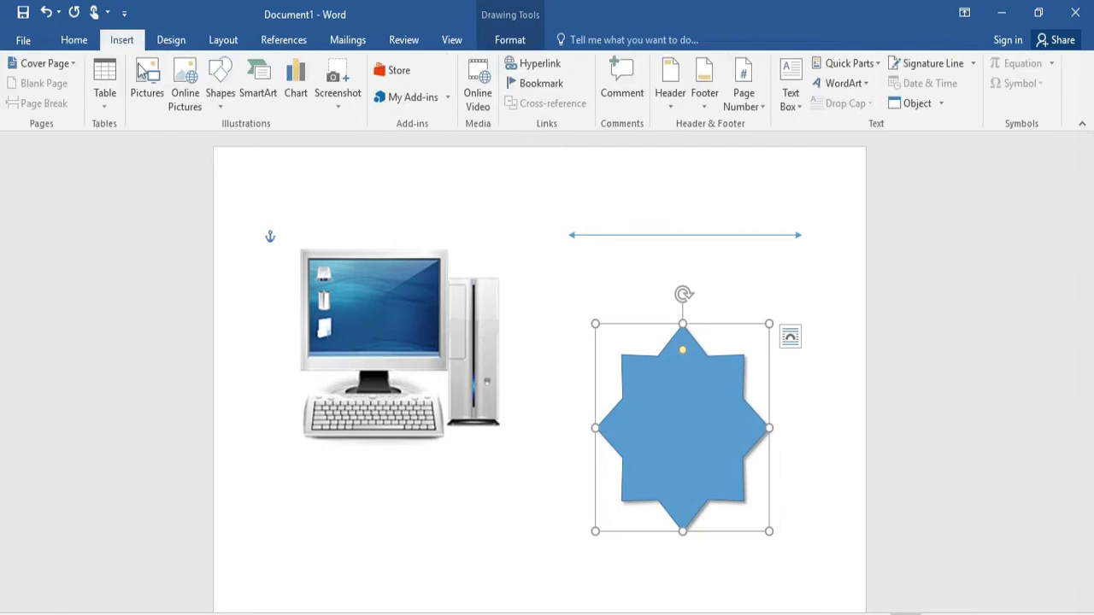
left_click(221, 109)
scroll(260, 478, "down", 1)
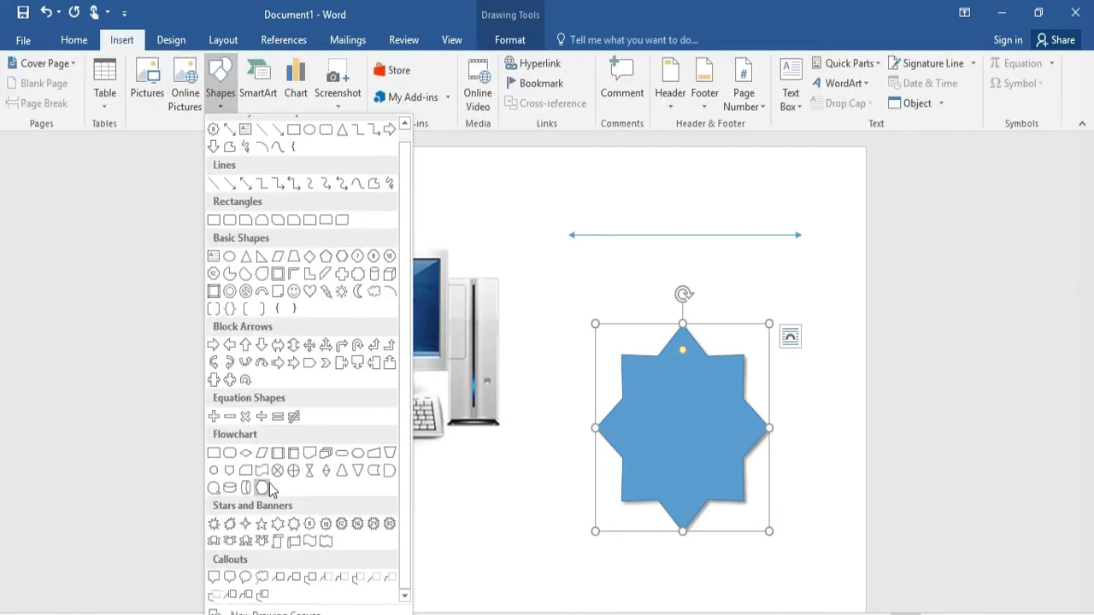
left_click(244, 578)
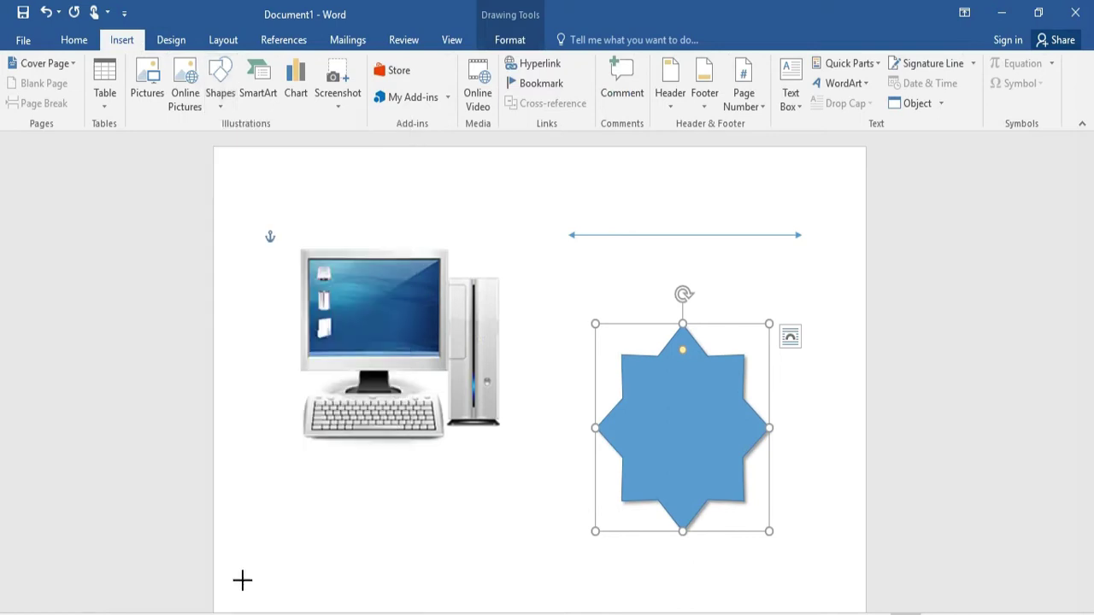
mouse_move(505, 221)
left_mouse_down()
mouse_move(635, 386)
mouse_move(706, 386)
mouse_move(682, 349)
mouse_move(577, 319)
mouse_move(594, 317)
left_mouse_up()
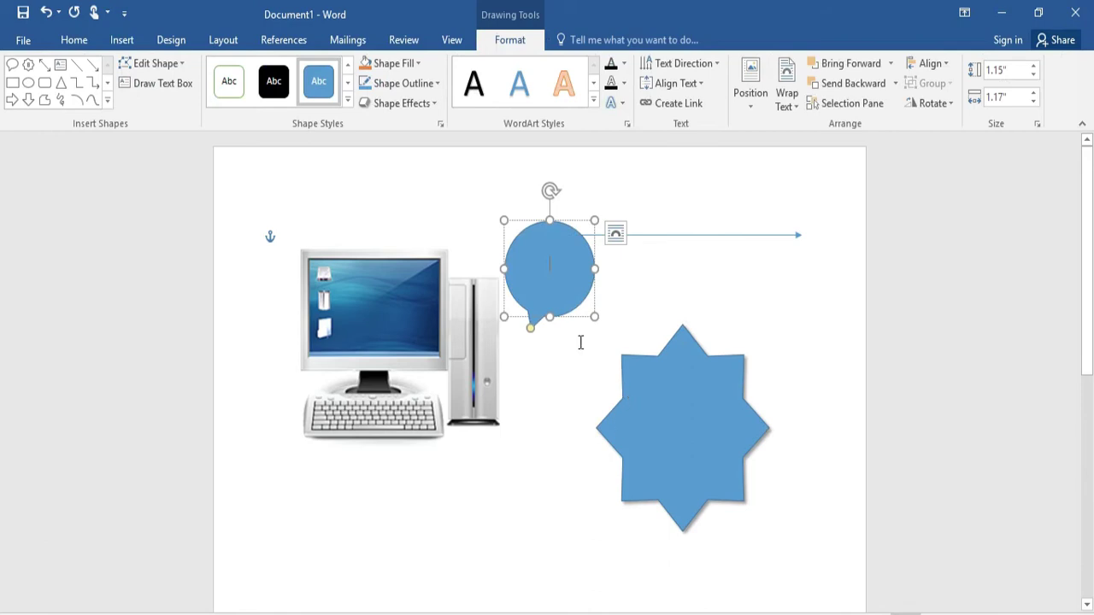
left_click(580, 342)
Select everything on the page and delete the picture and all shapes
left_click(122, 40)
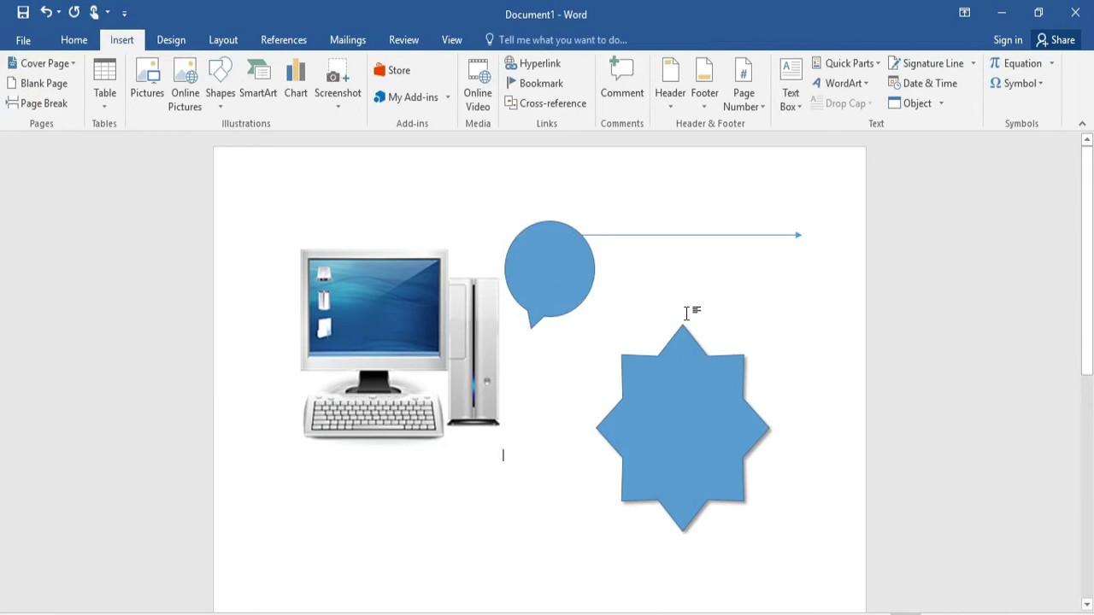
key("ctrl+a")
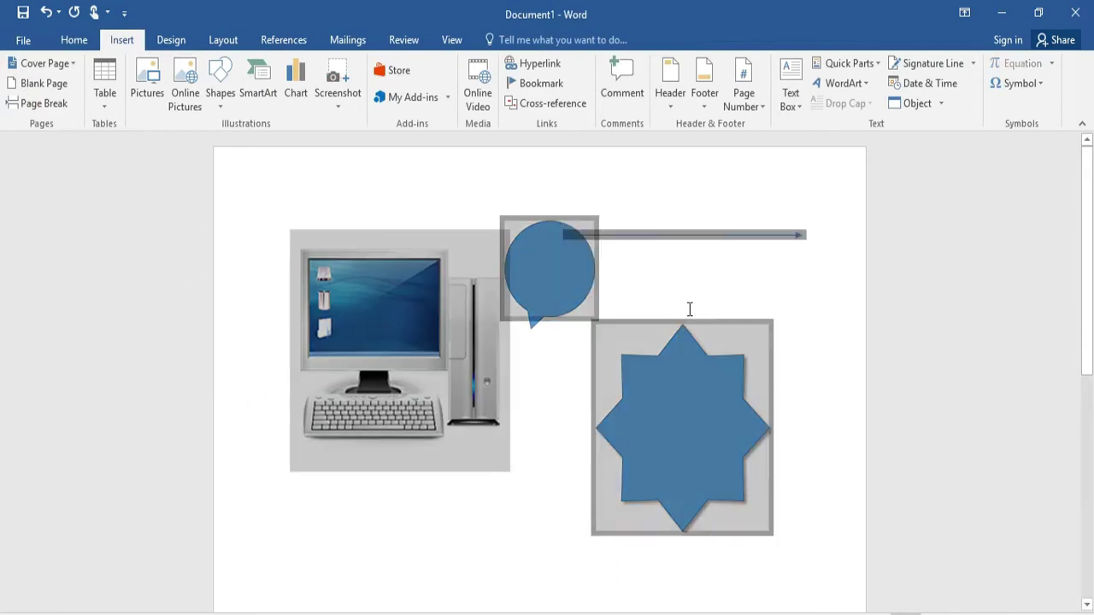
key("Delete")
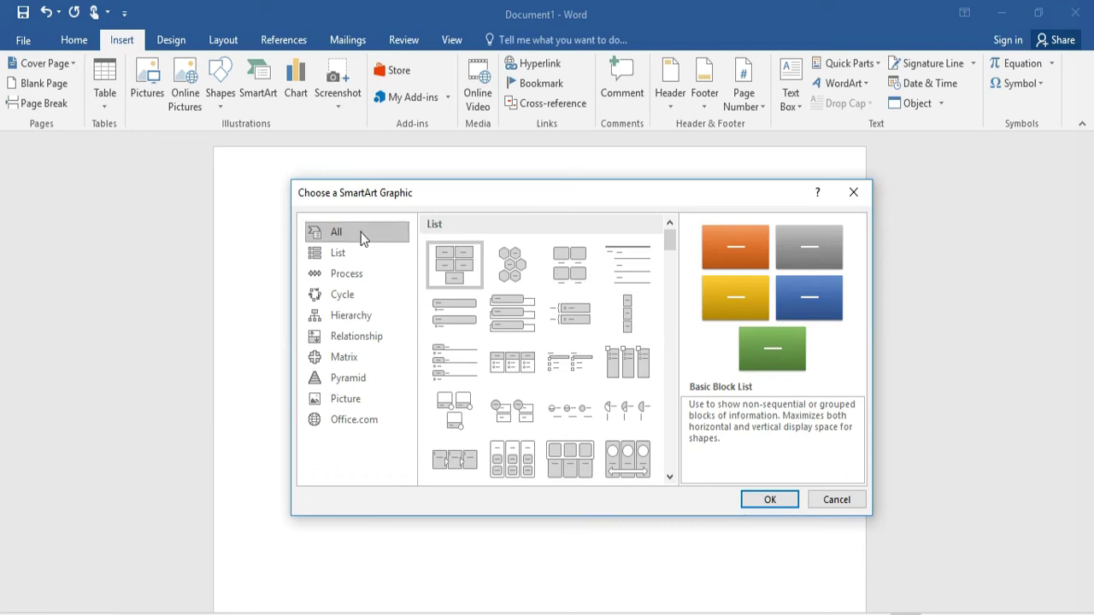
Examine the SmartArt layouts offered in each category from List to Office.com, including the full List gallery
left_click(342, 254)
left_click(349, 275)
left_click(346, 294)
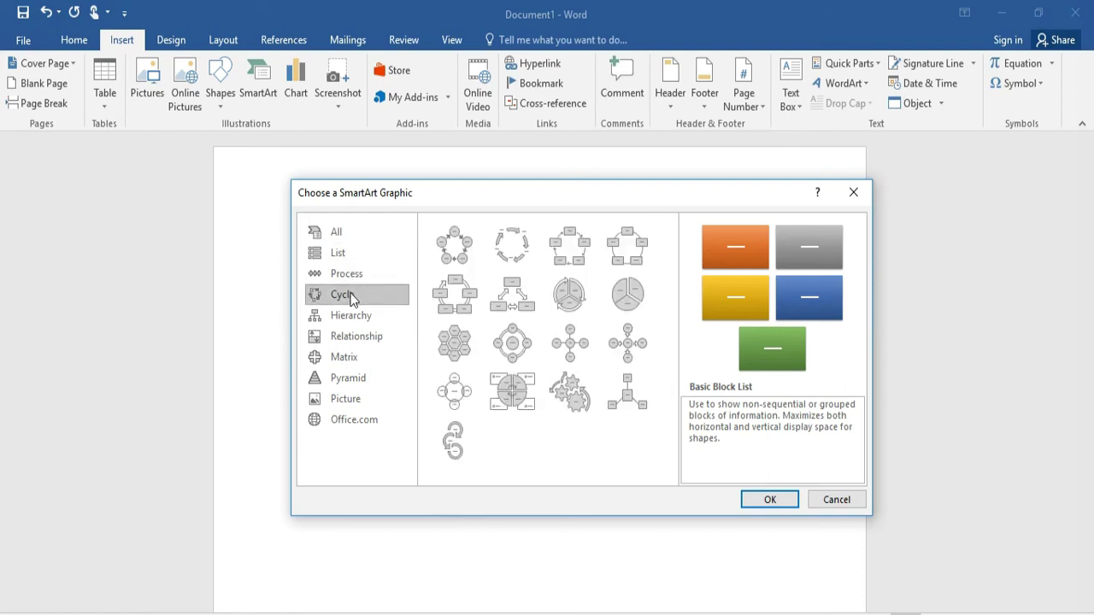
left_click(349, 313)
left_click(350, 336)
left_click(349, 360)
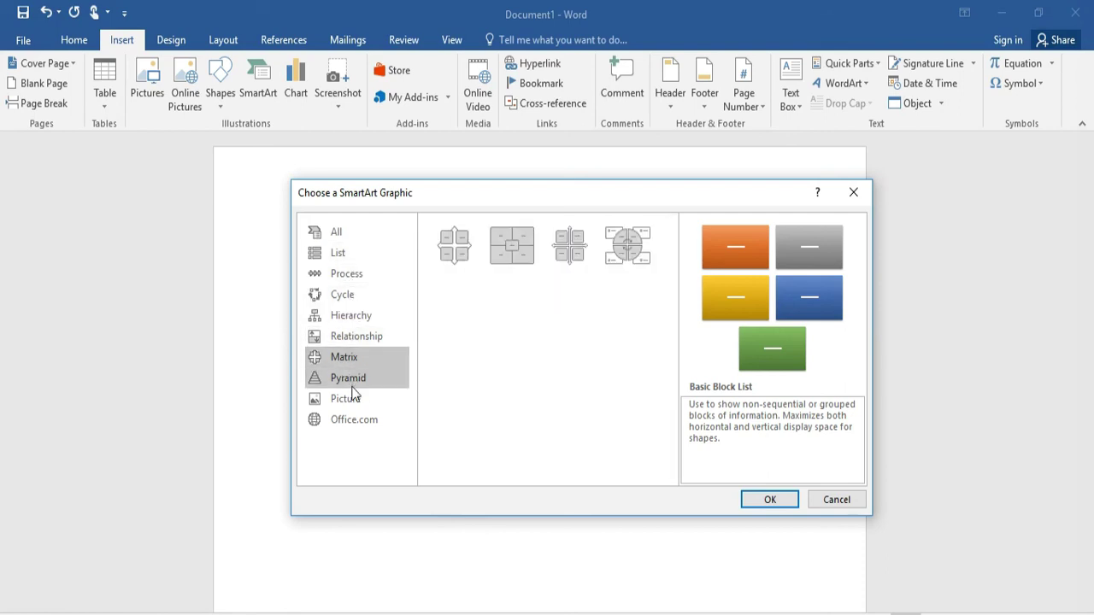
left_click(351, 380)
left_click(348, 399)
left_click(358, 419)
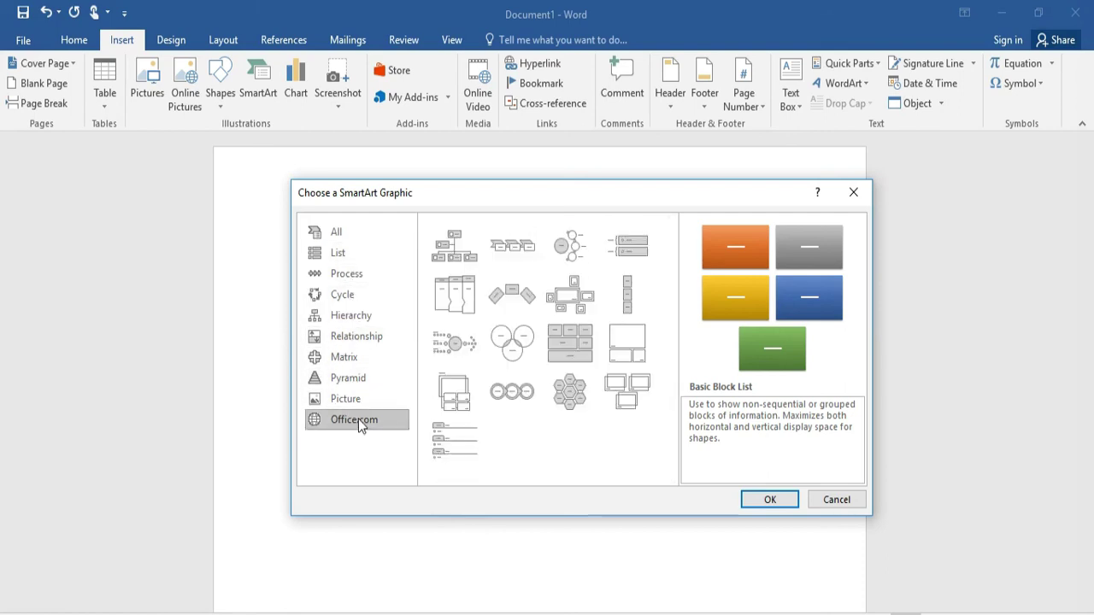
left_click(347, 252)
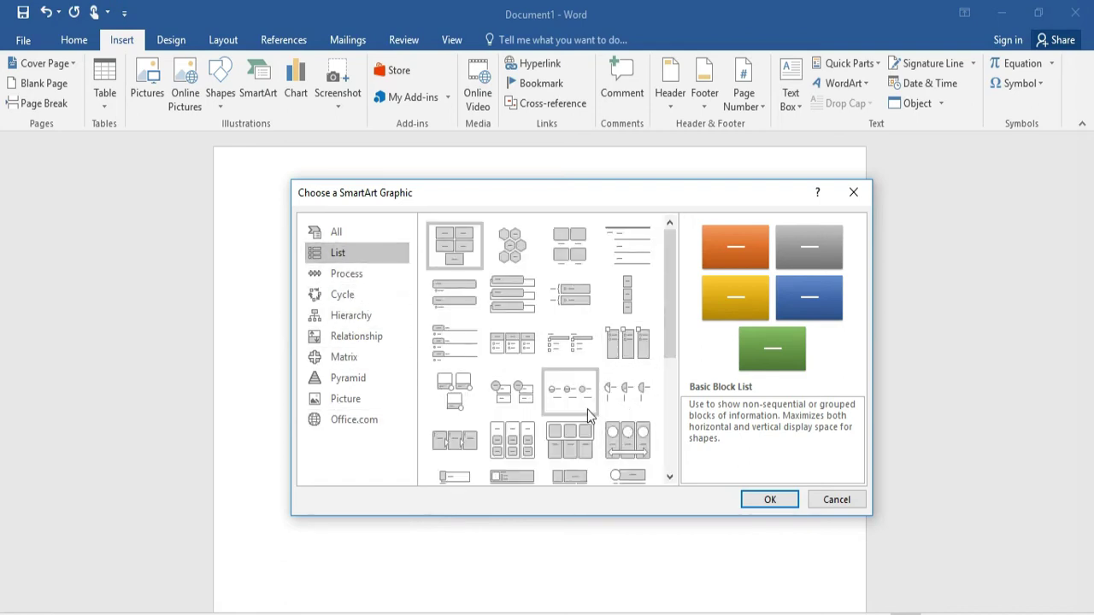
scroll(568, 398, "down", 5)
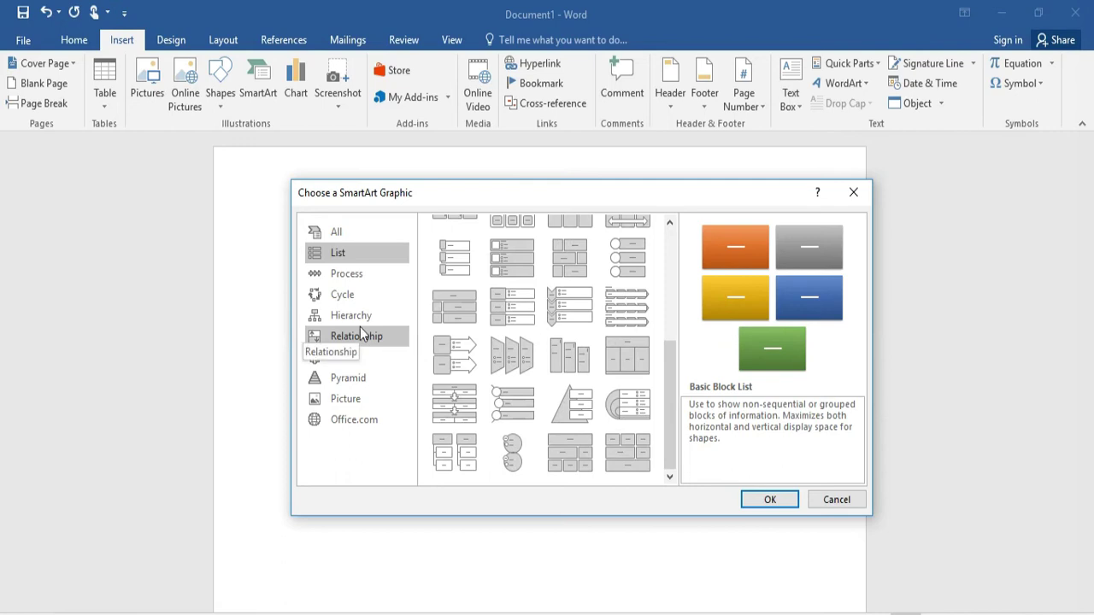
Insert the Basic Cycle SmartArt graphic from the Cycle category, reviewing the other layout categories before confirming
left_click(360, 296)
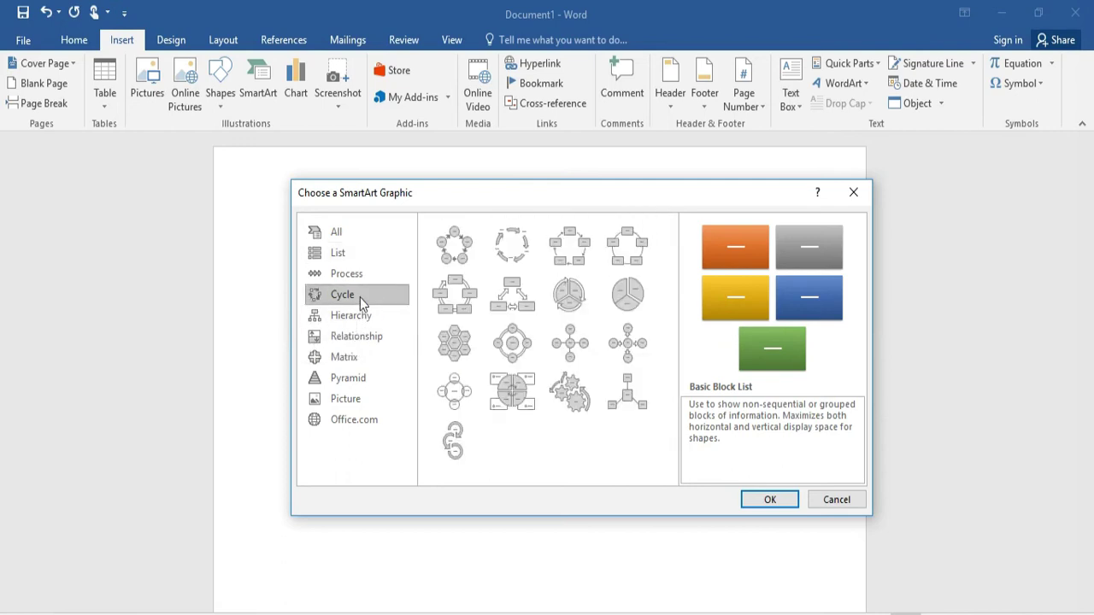
left_click(462, 247)
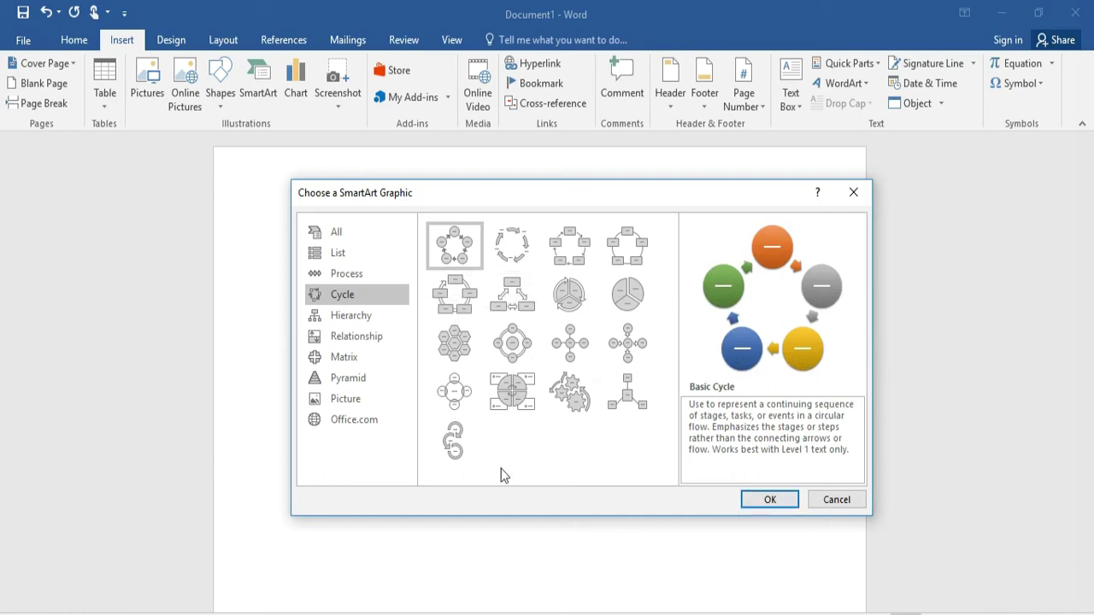
left_click(362, 315)
left_click(361, 336)
left_click(361, 356)
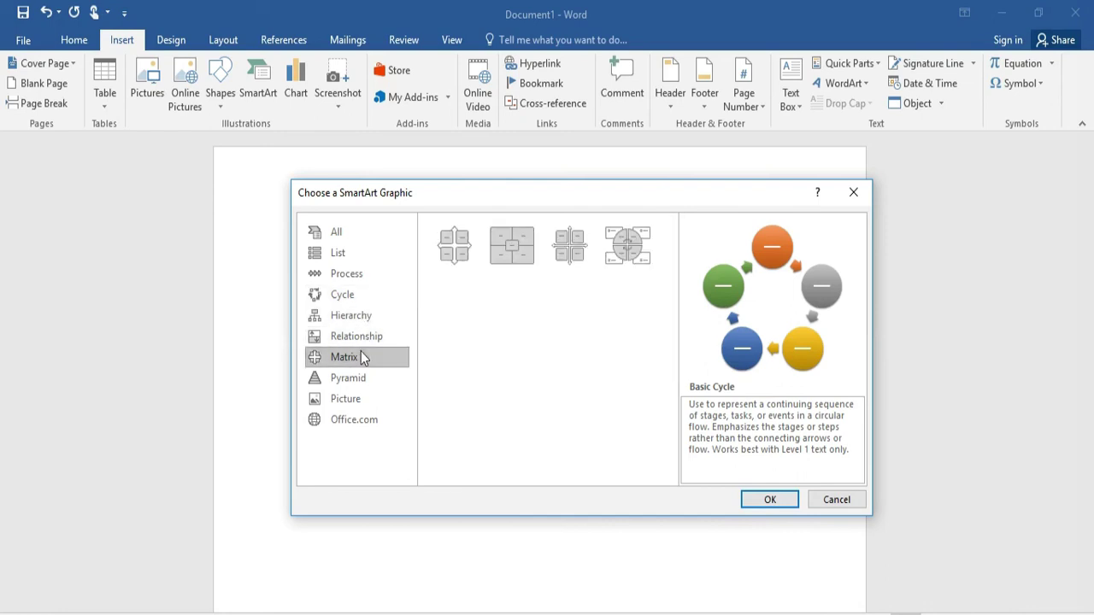
left_click(360, 378)
left_click(356, 398)
left_click(355, 420)
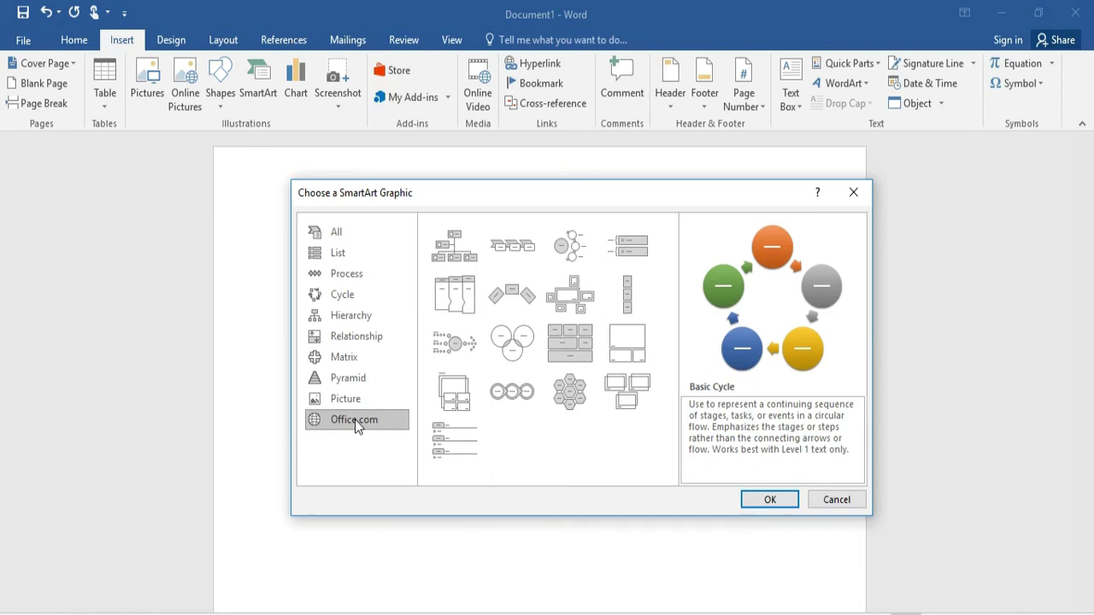
left_click(355, 275)
left_click(354, 294)
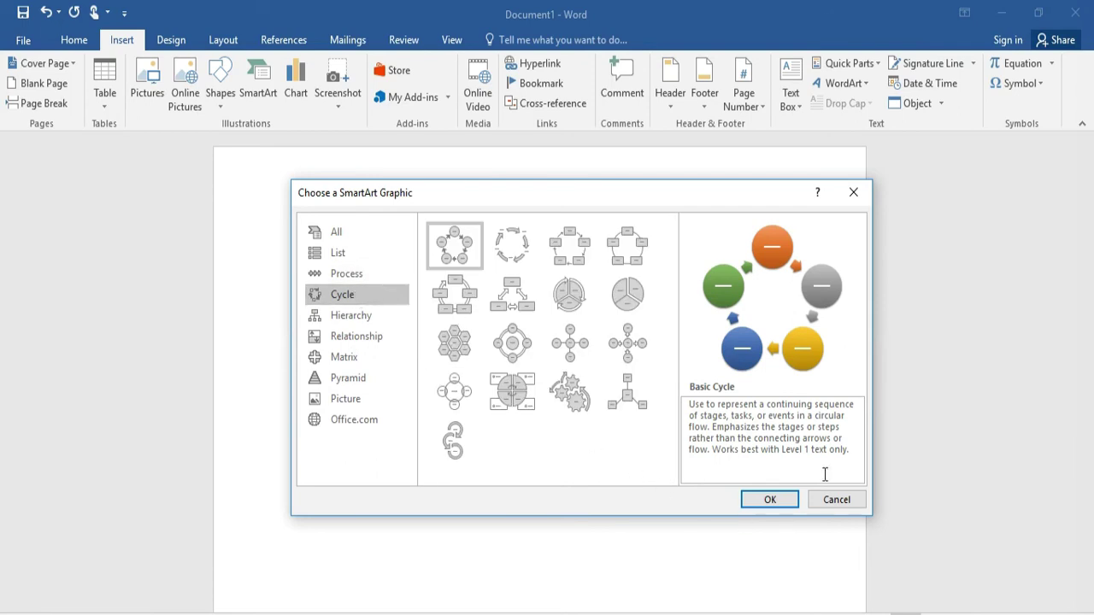
left_click(769, 500)
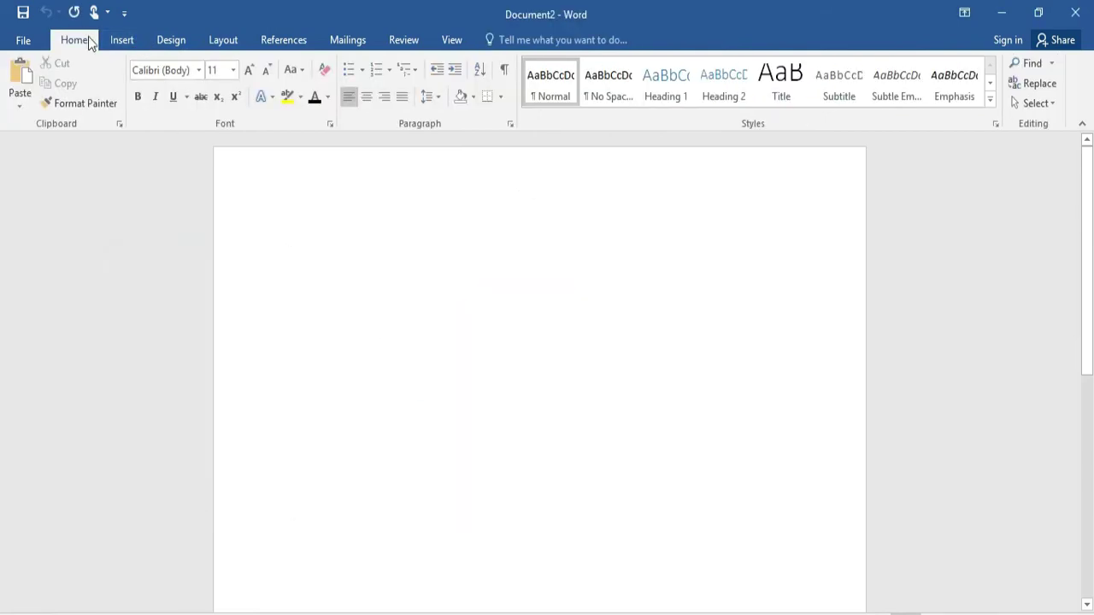
Examine the chart types offered for insertion, going through the categories from Line to Combo
left_click(124, 42)
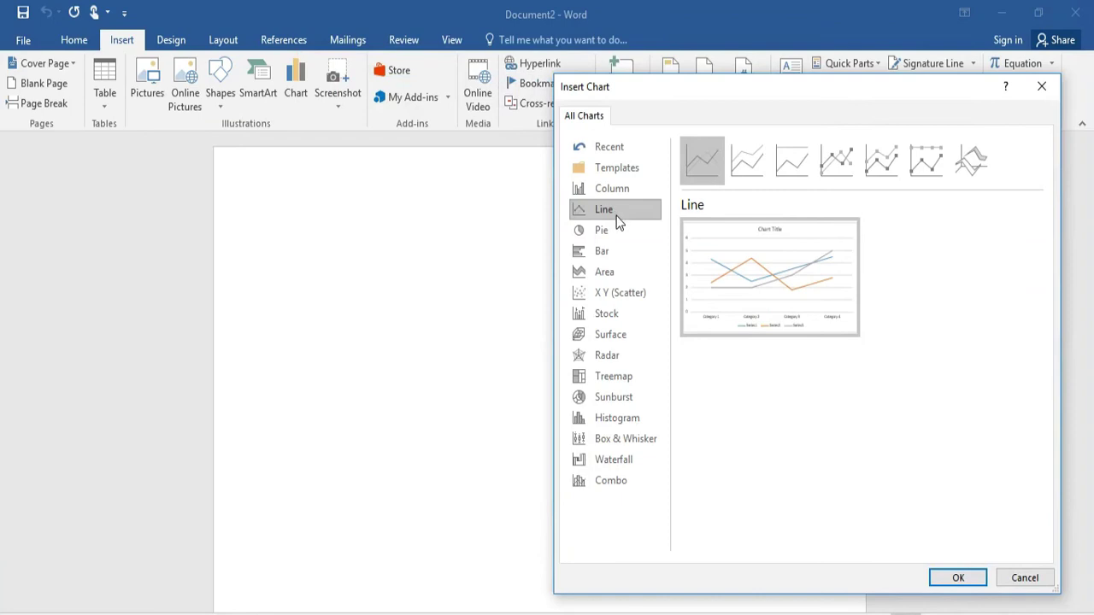
left_click(617, 231)
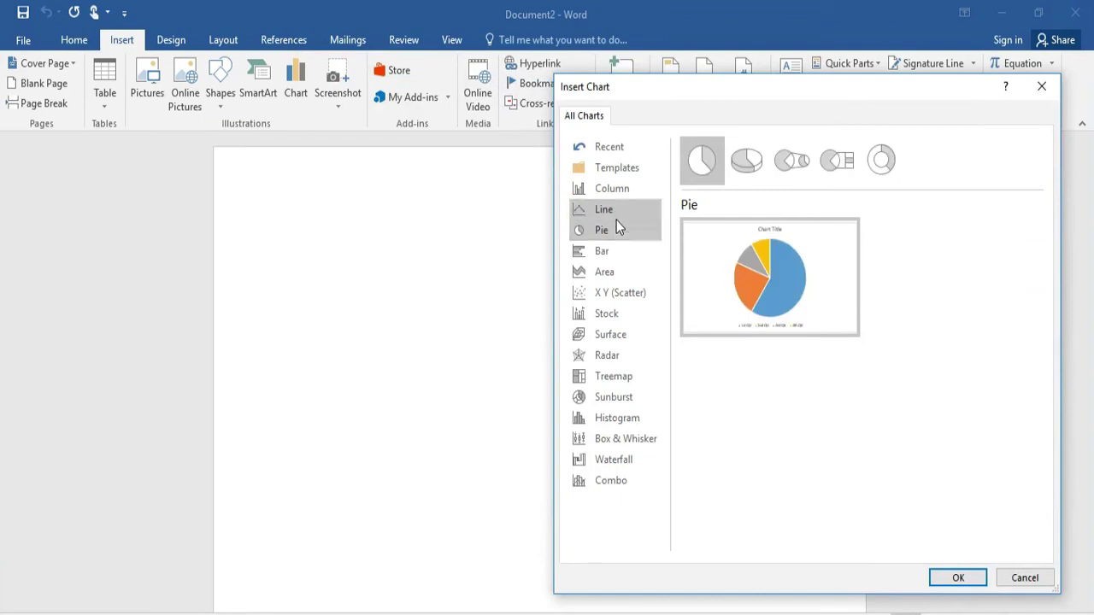
left_click(622, 199)
left_click(622, 215)
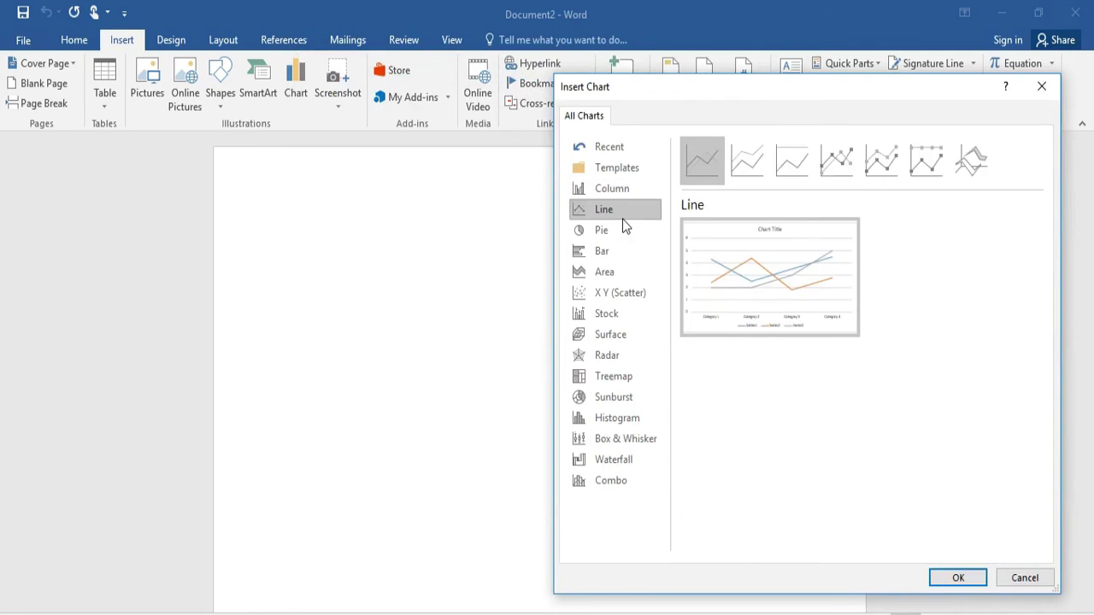
left_click(620, 230)
left_click(619, 252)
left_click(621, 272)
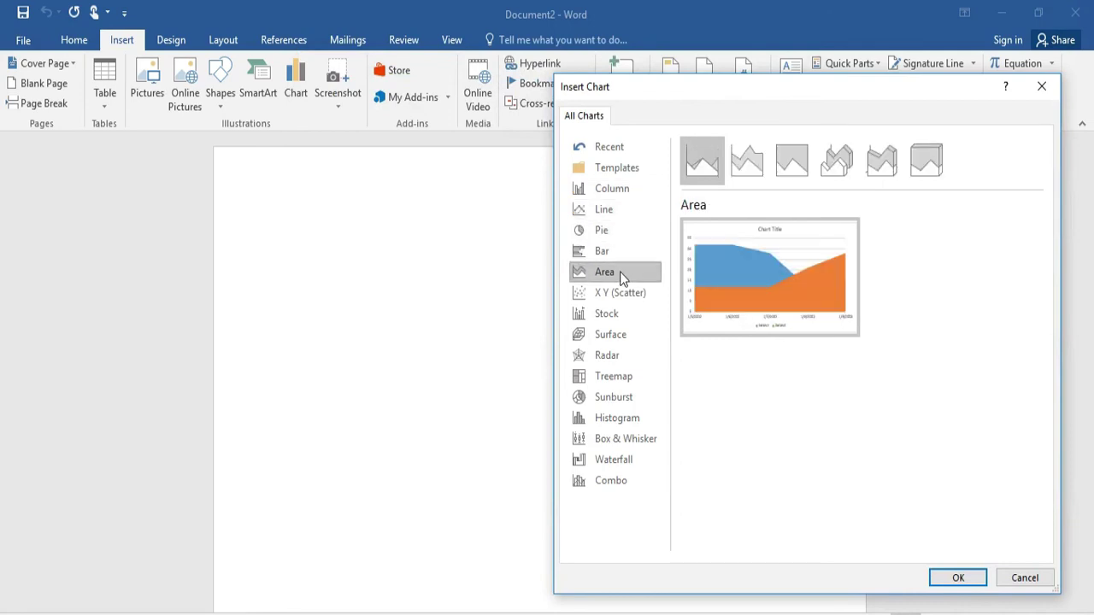
left_click(621, 292)
left_click(617, 321)
left_click(619, 347)
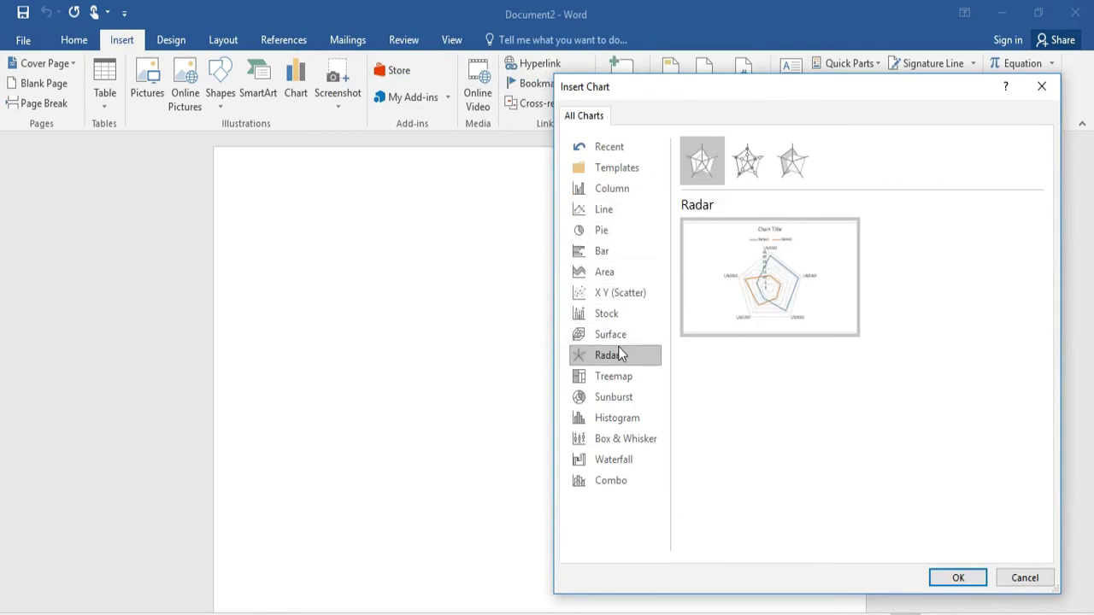
left_click(620, 338)
left_click(620, 352)
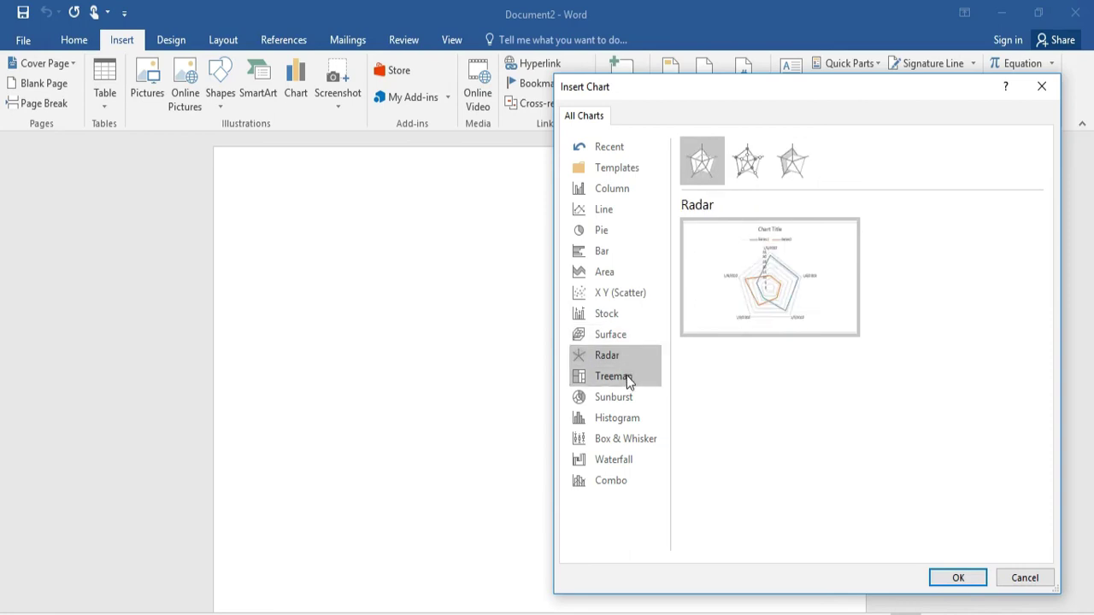
left_click(626, 376)
left_click(629, 399)
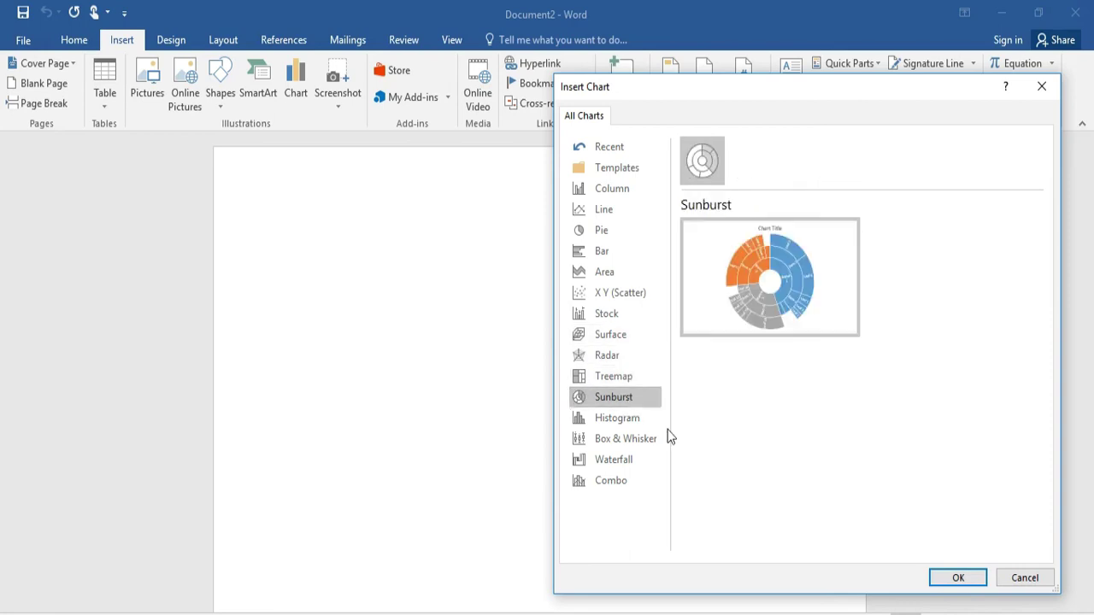
left_click(655, 422)
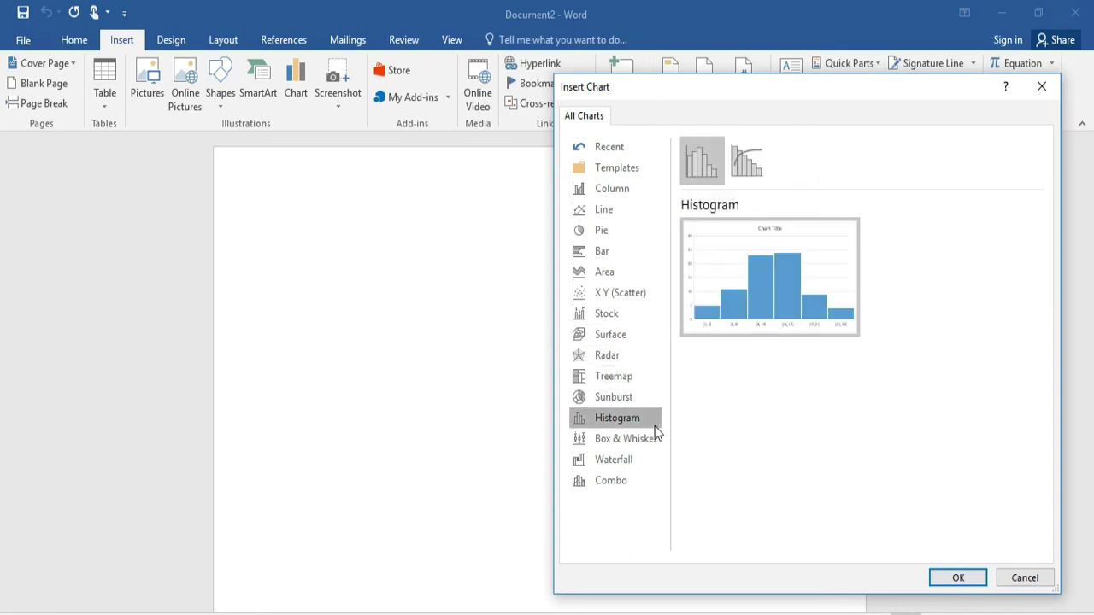
left_click(647, 440)
left_click(637, 469)
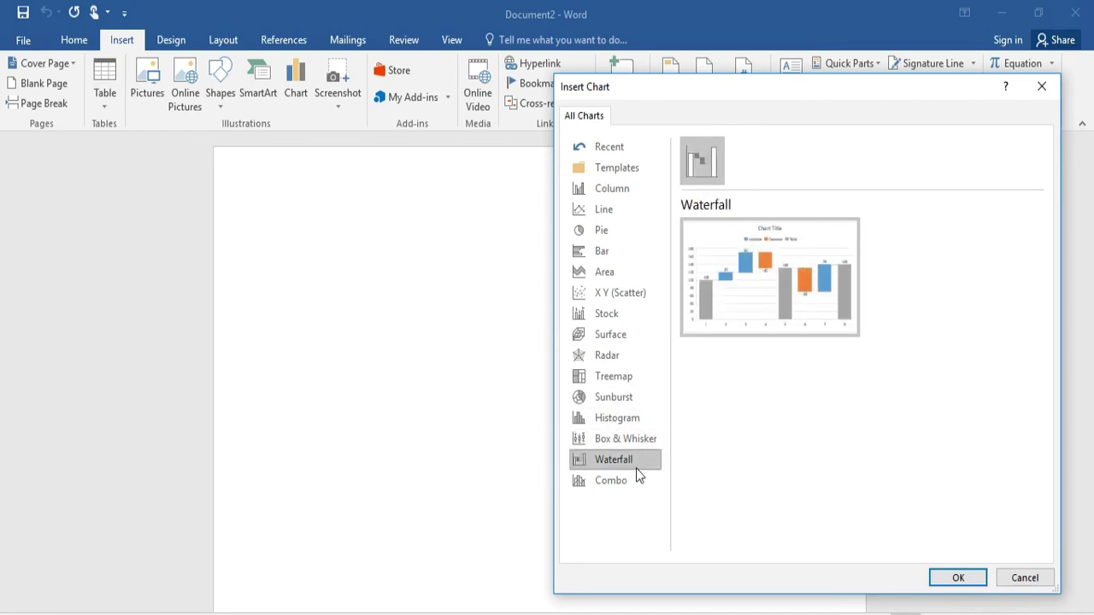
left_click(634, 480)
Review the chart categories again in reverse order, from Waterfall back up to Line, Pie and Bar
left_click(634, 466)
left_click(626, 444)
left_click(626, 420)
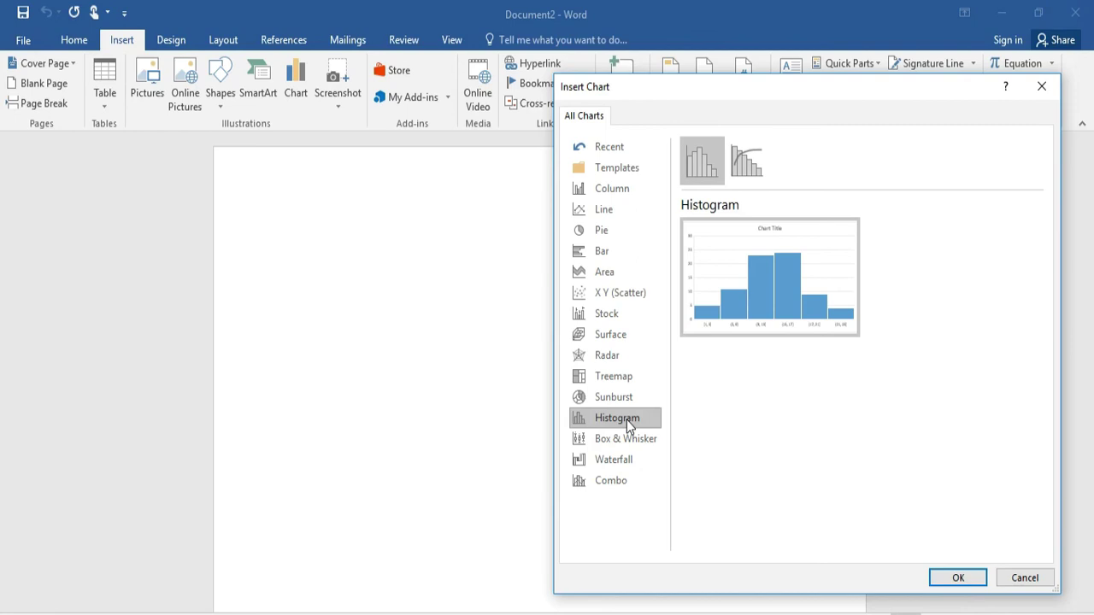
left_click(627, 399)
left_click(627, 377)
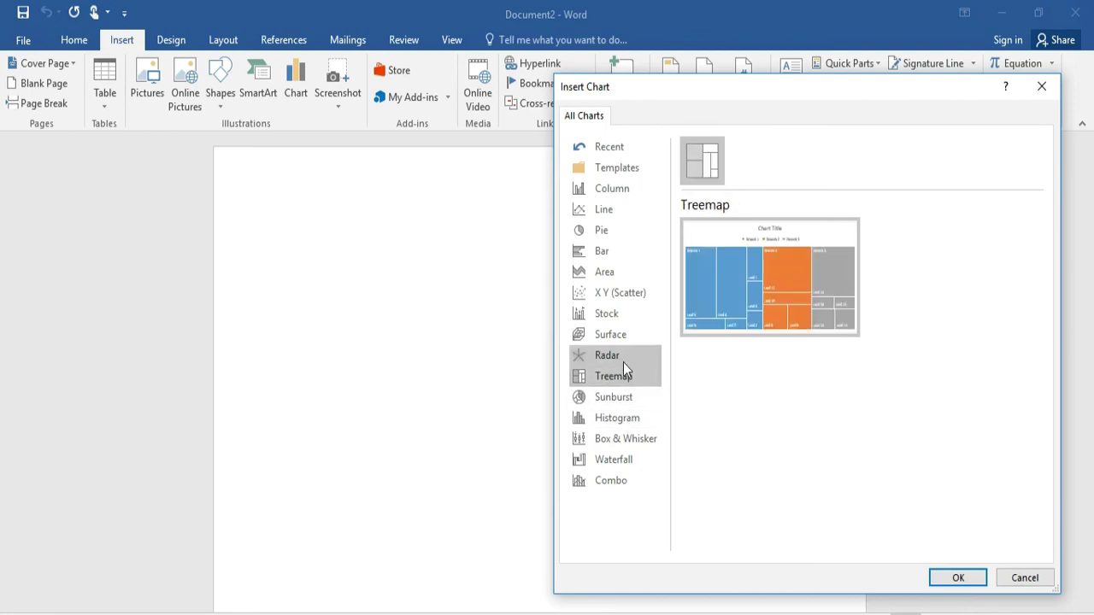
left_click(623, 359)
left_click(616, 339)
left_click(616, 315)
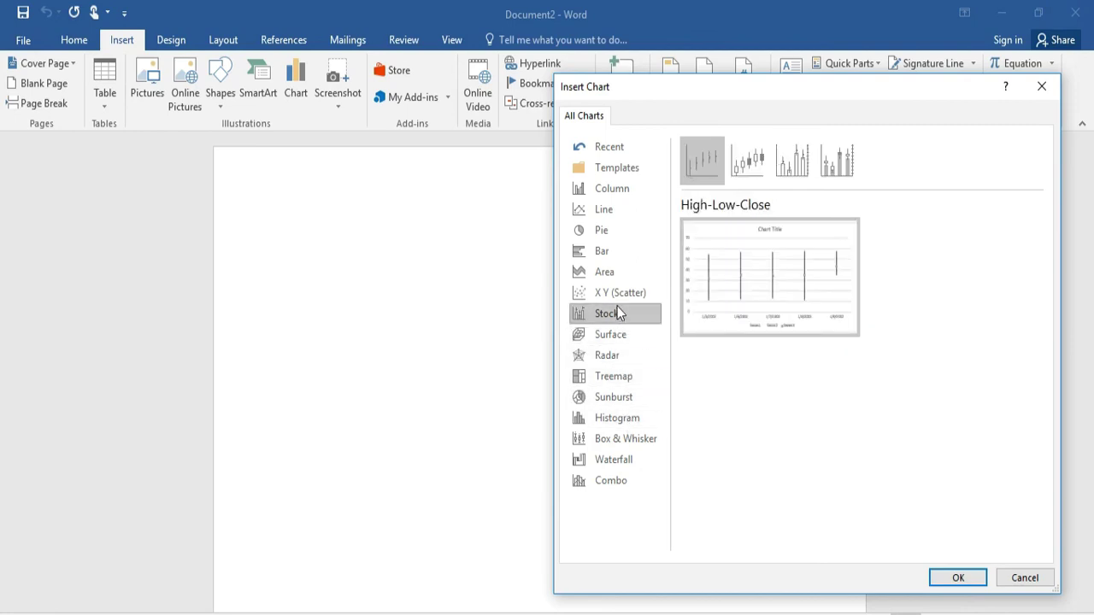
left_click(618, 295)
left_click(622, 273)
left_click(627, 250)
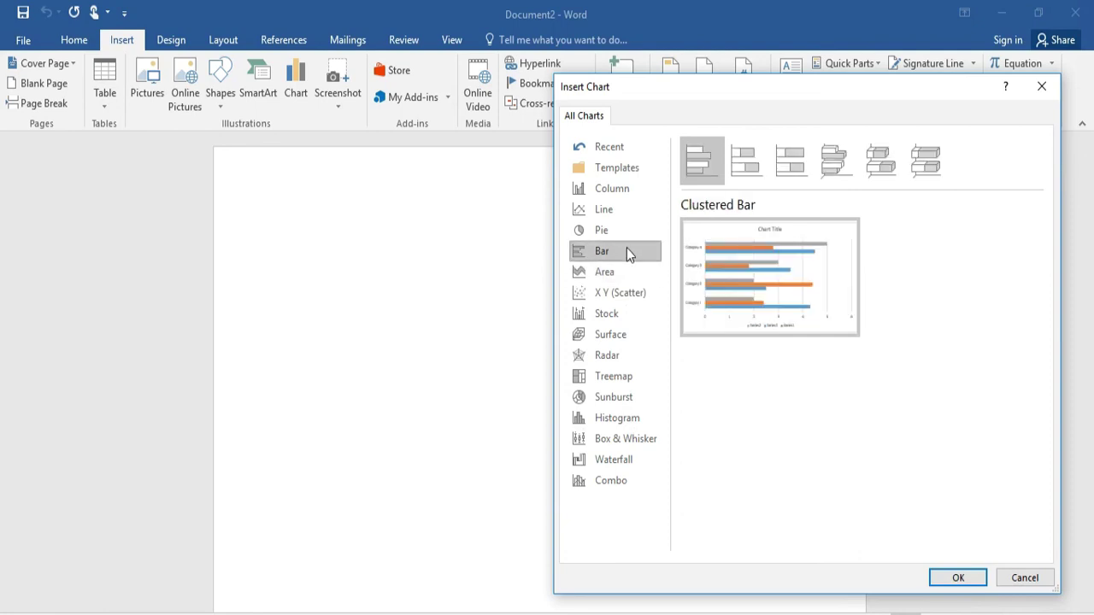
left_click(628, 234)
left_click(626, 214)
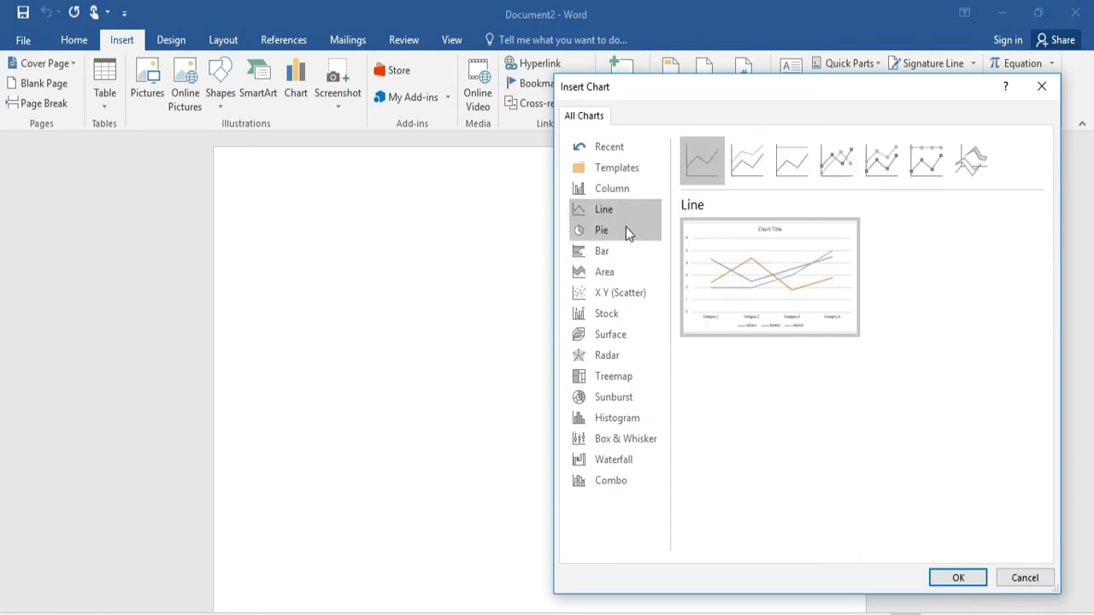
left_click(626, 227)
left_click(638, 260)
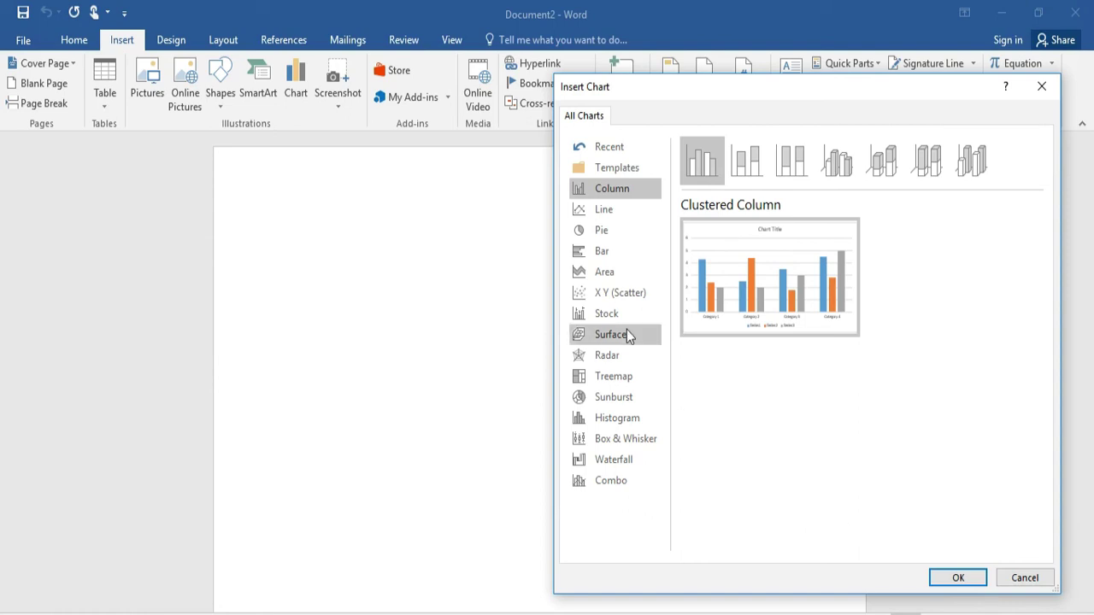
Insert a standard Pie chart into the blank document after enlarging its preview
left_click(611, 211)
left_click(610, 229)
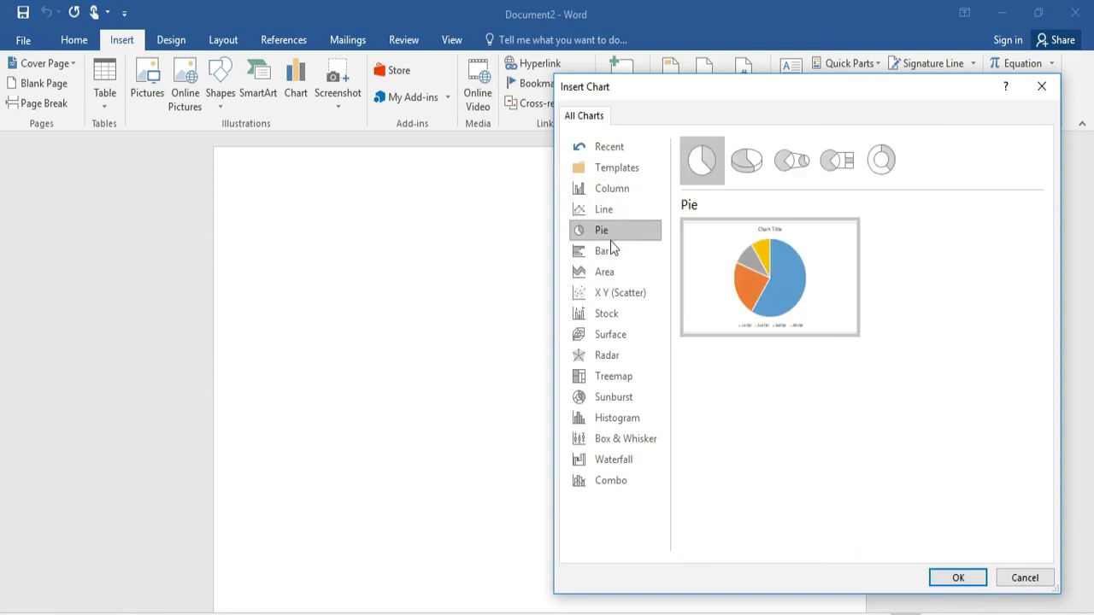
mouse_move(736, 249)
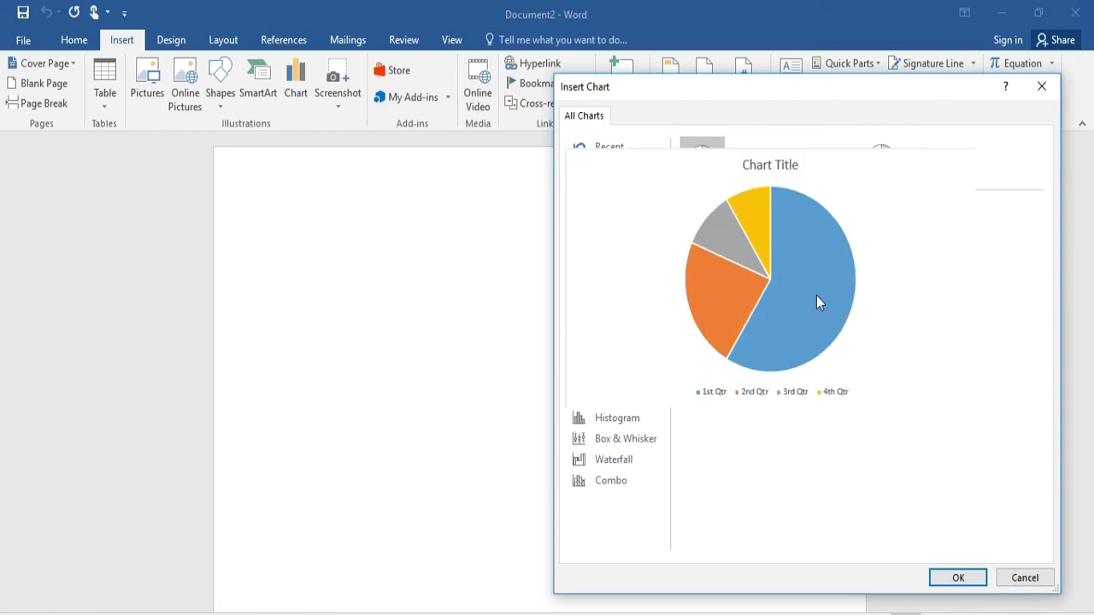
left_click(959, 580)
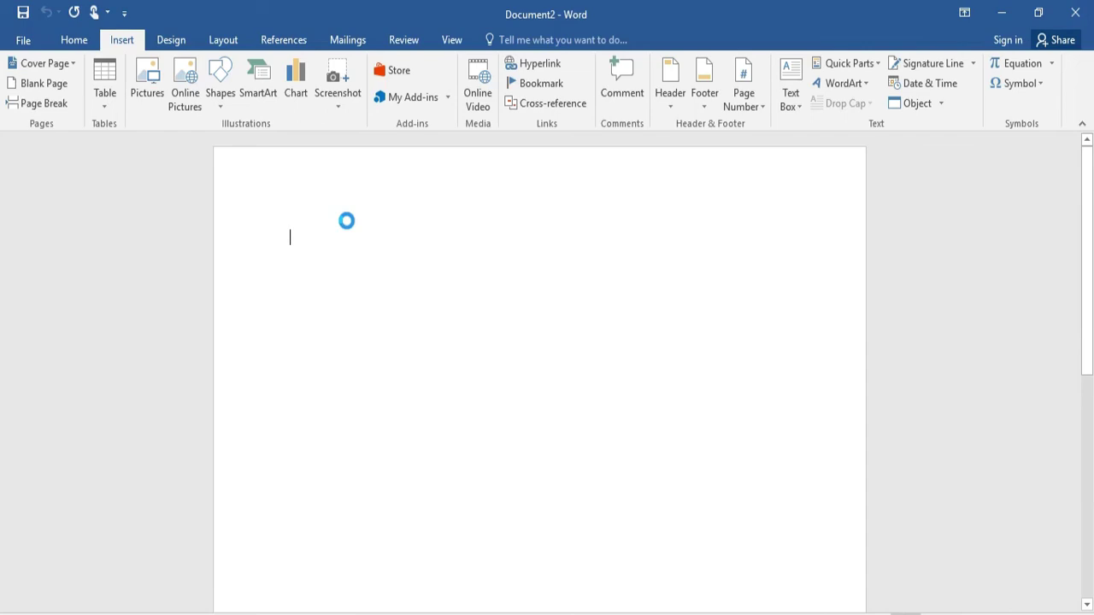
Move the chart data sheet down beside the pie and set the 1st Qtr sales value to 80.9
left_click_drag(411, 56, 741, 334)
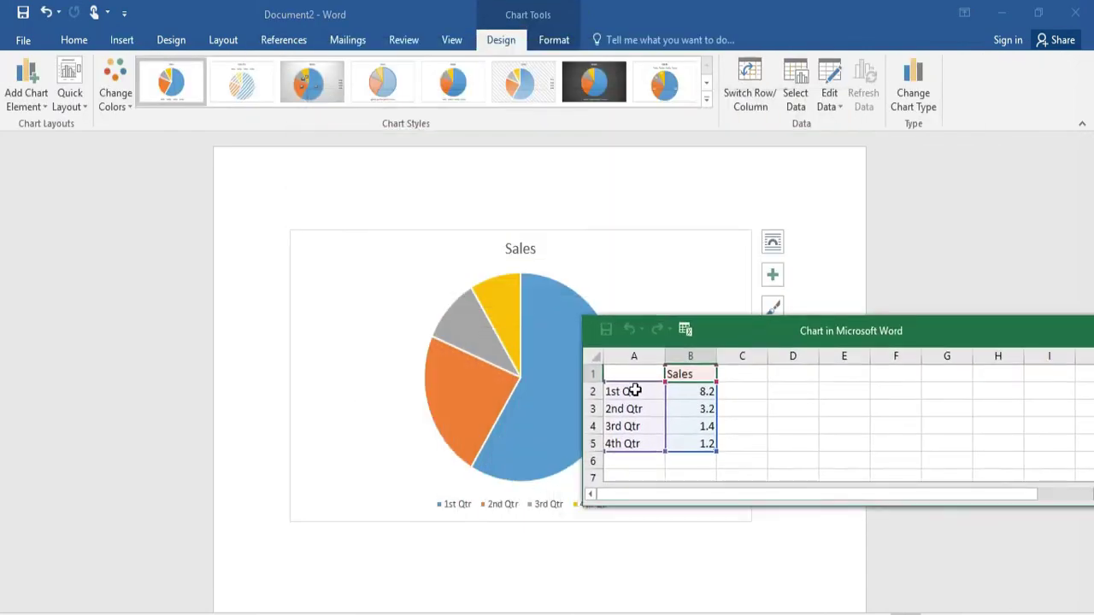
left_click(698, 393)
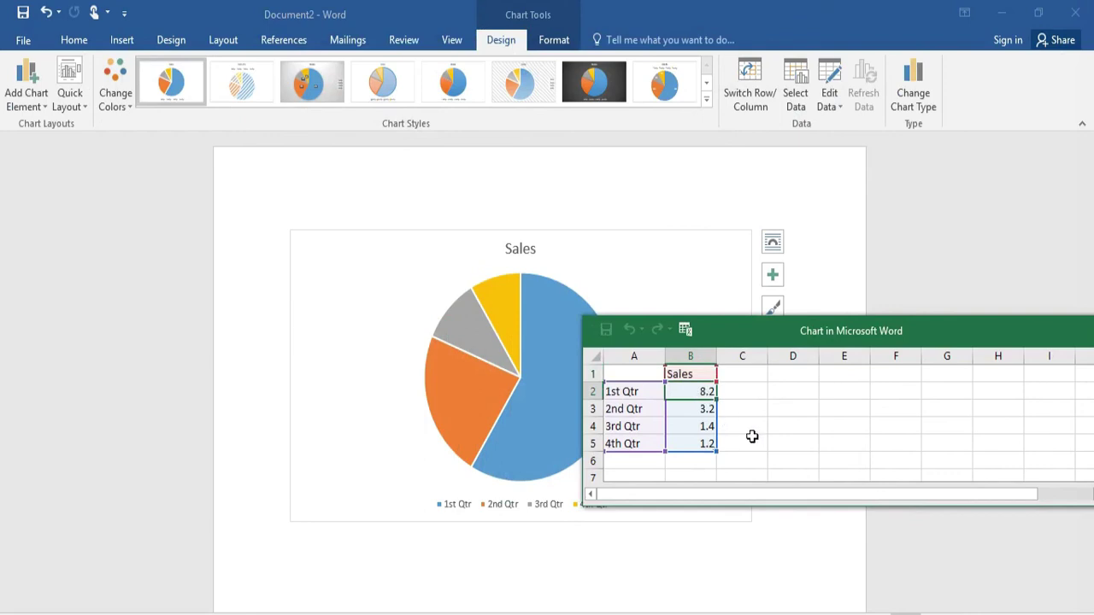
type("8")
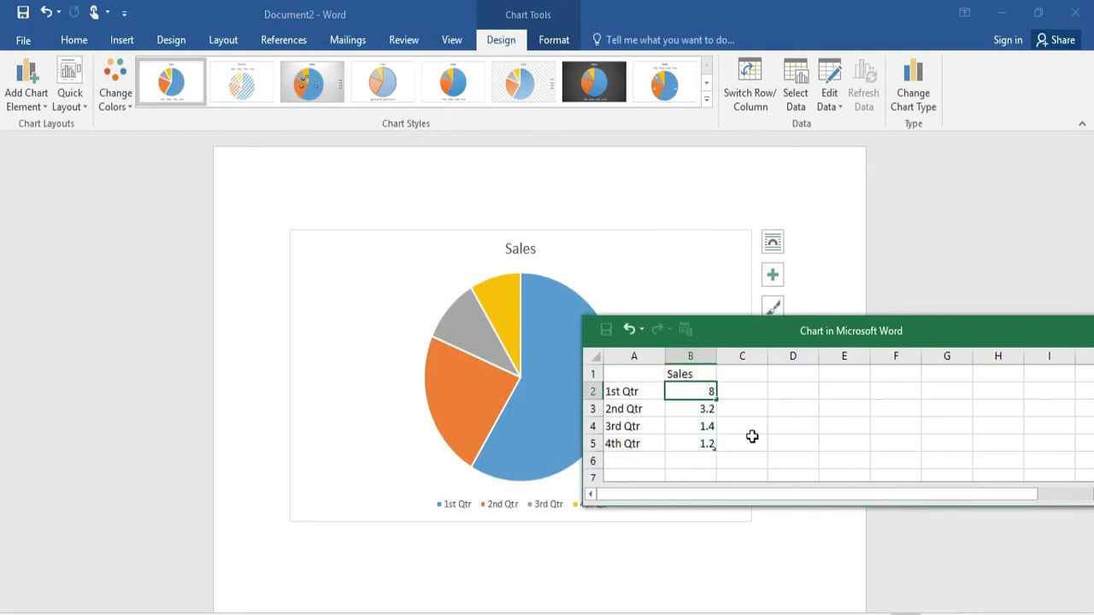
type("0.9")
key("Return")
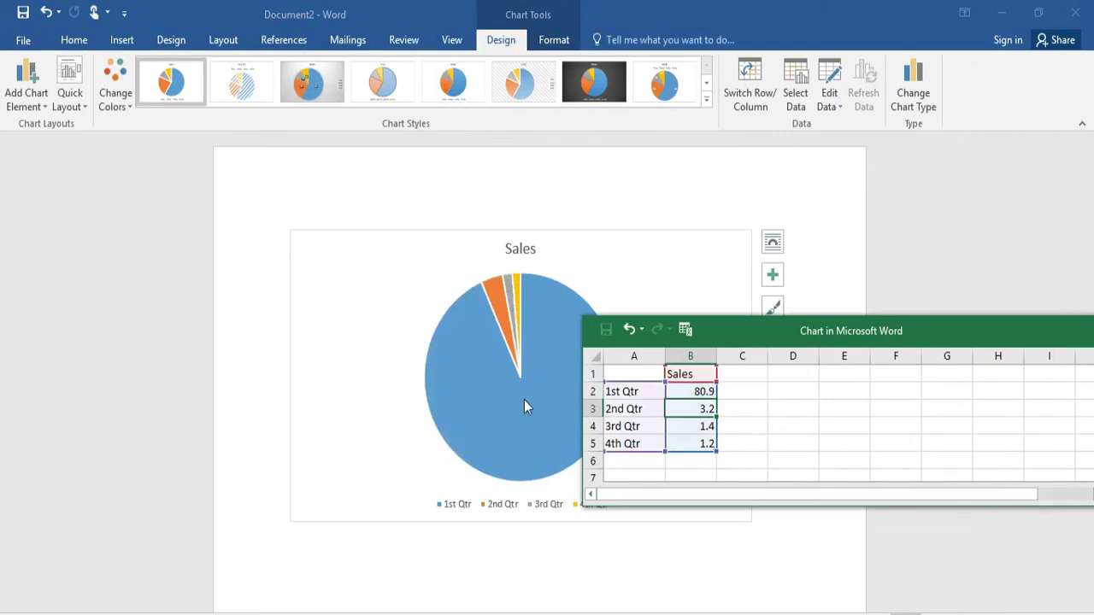
Move the chart data sheet to the pie's left and narrow it to about four columns, uncovering the chart
left_click_drag(893, 333, 357, 342)
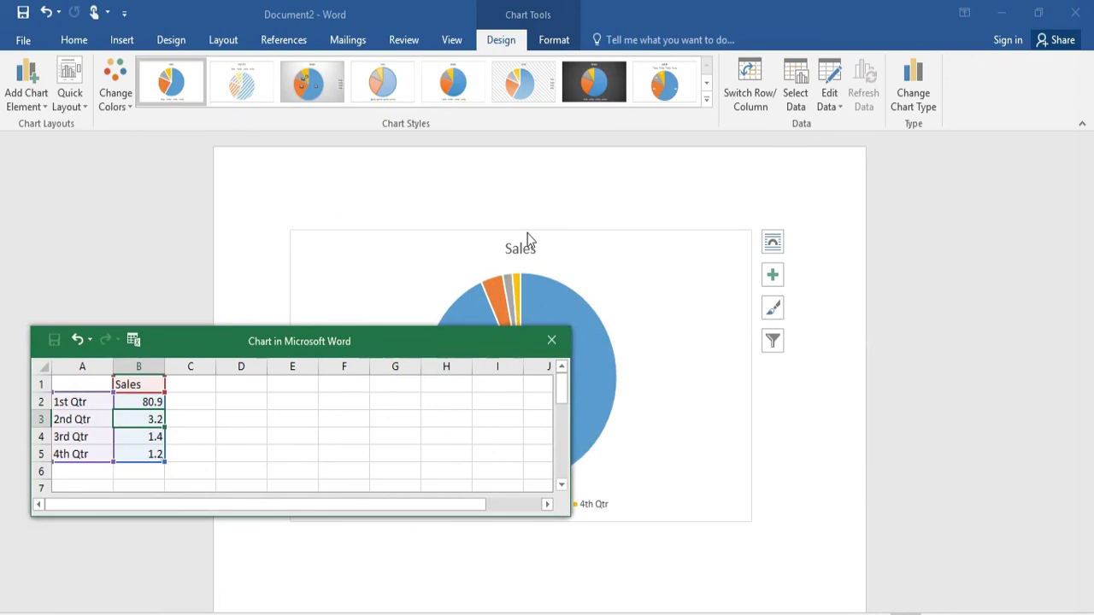
left_click(575, 420)
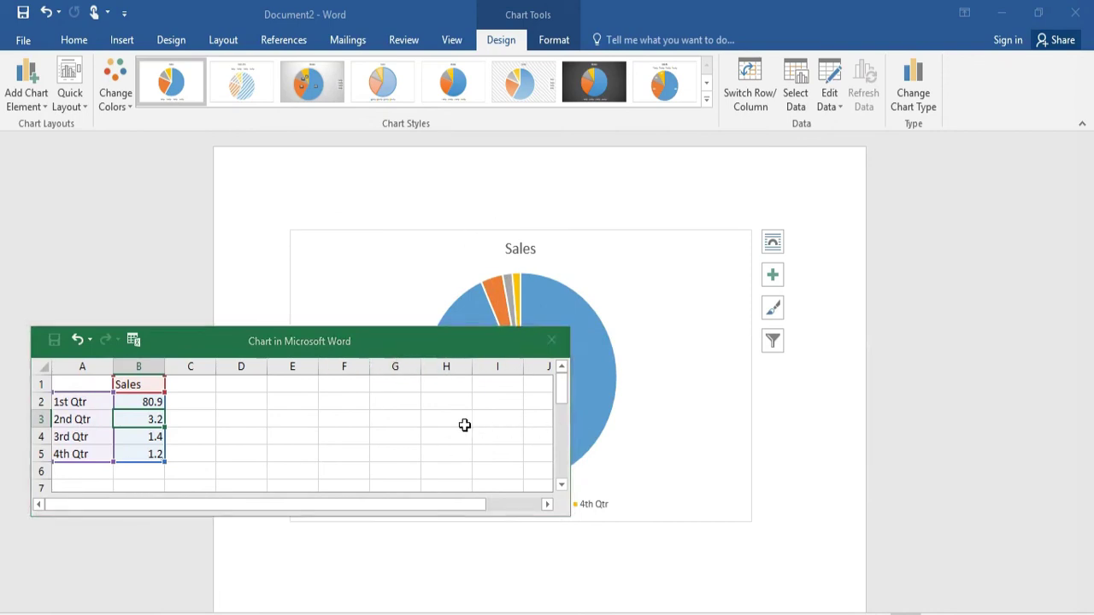
left_click_drag(569, 428, 285, 408)
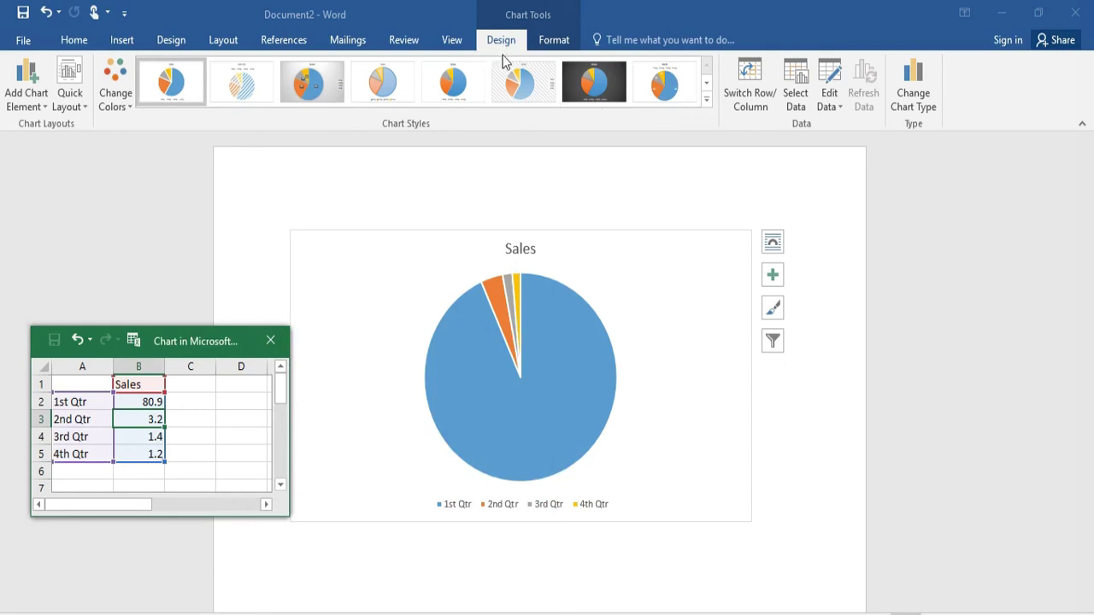
Recolor the Sales pie chart with the third Colorful palette, which starts with orange, yellow and green
left_click(118, 99)
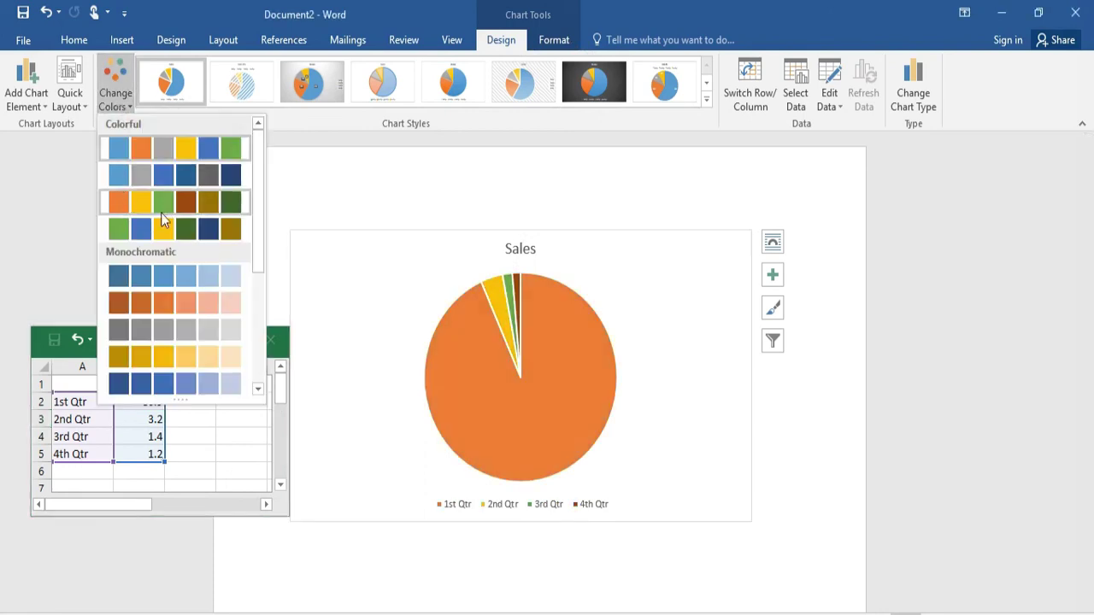
left_click(163, 209)
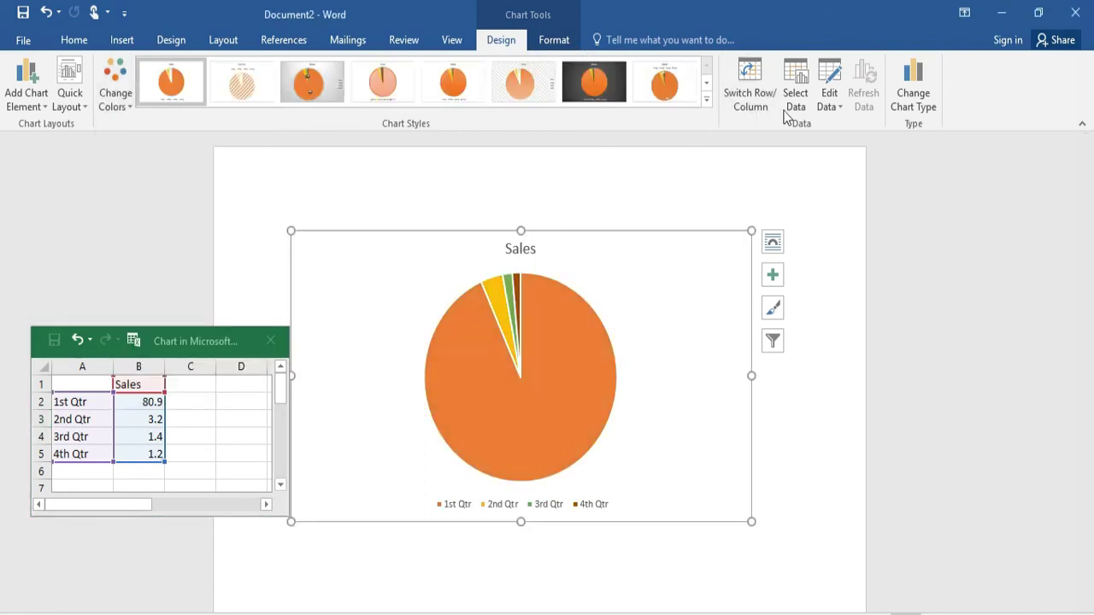
Change the Sales chart's type to Clustered Bar and close its data sheet
left_click(924, 81)
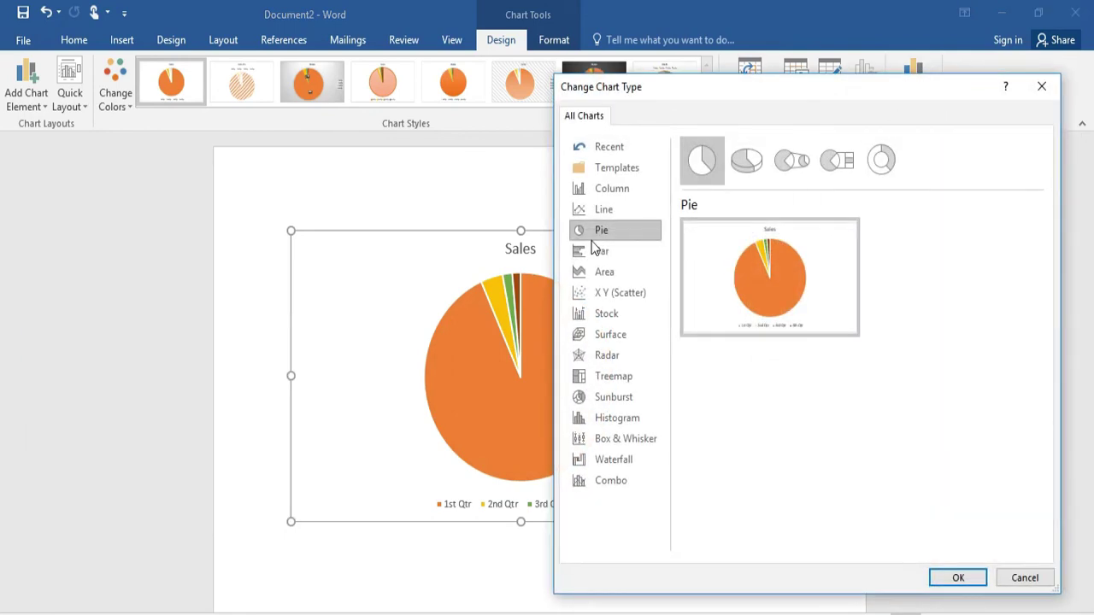
left_click(600, 251)
left_click(955, 578)
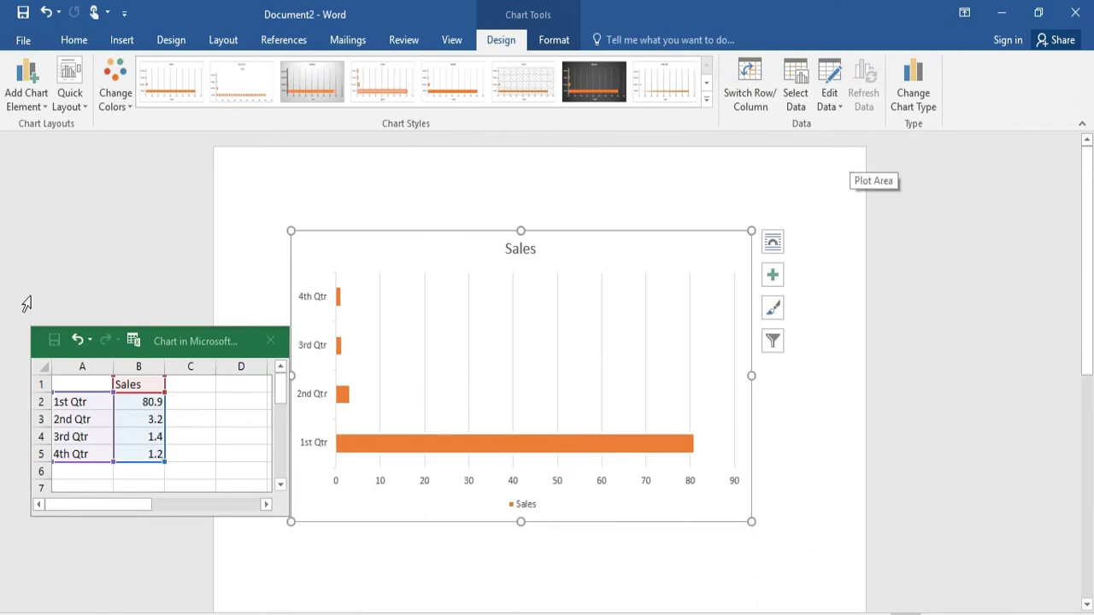
left_click(273, 342)
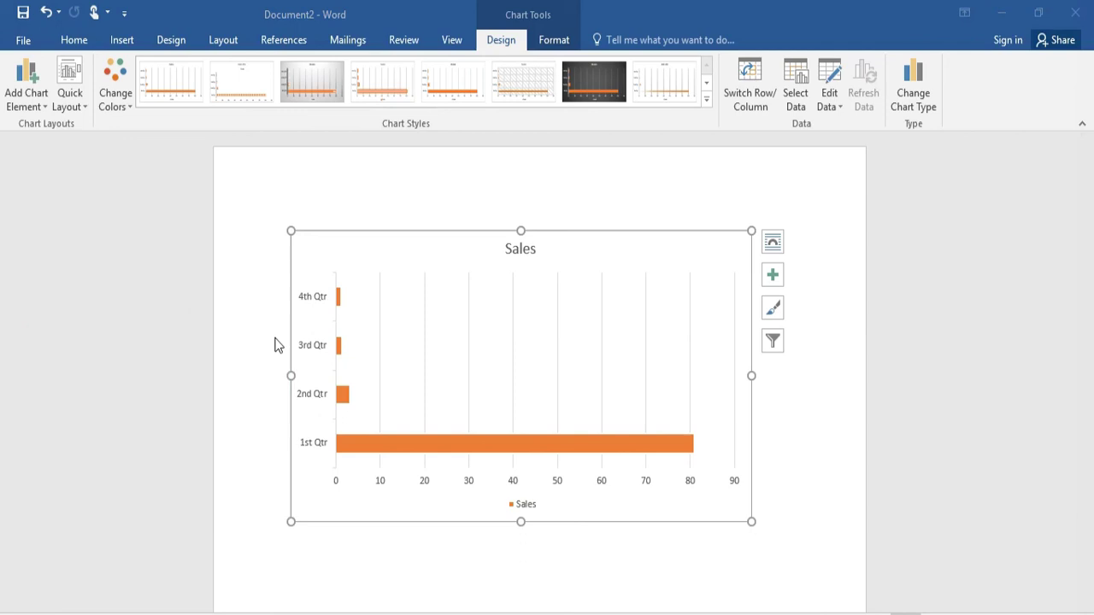
Take a screen clipping covering nearly the whole Document1 window with the Basic Cycle SmartArt graphic
left_click(126, 41)
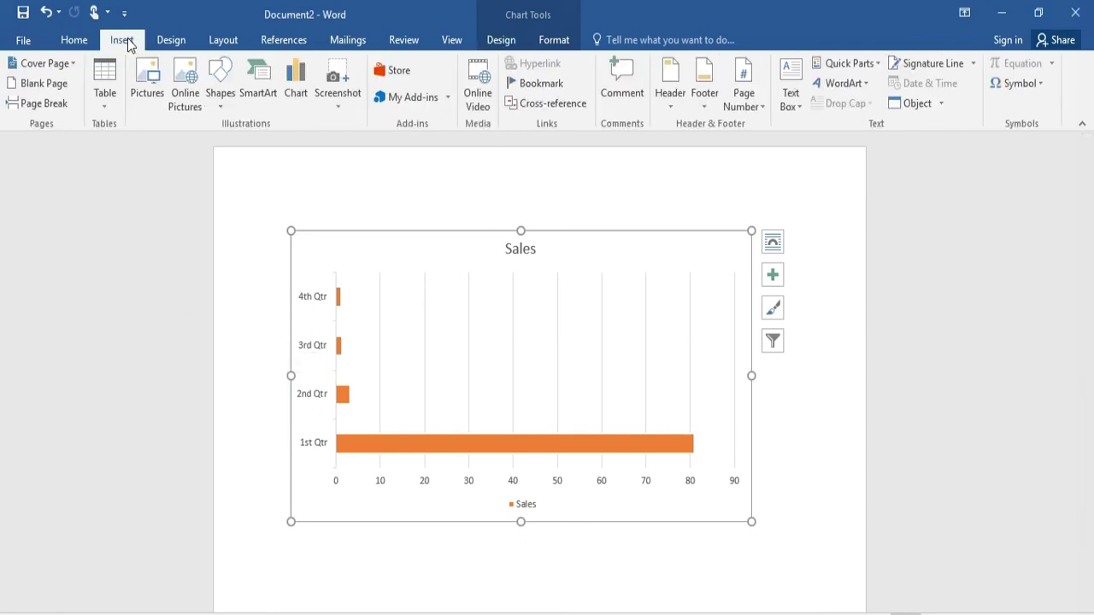
left_click(334, 109)
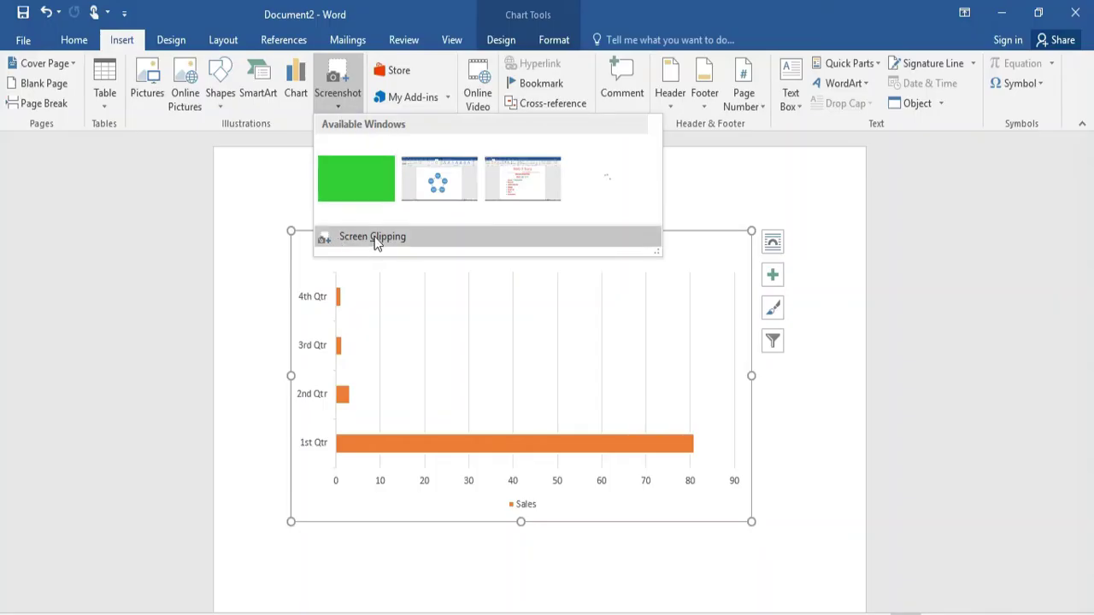
left_click(375, 239)
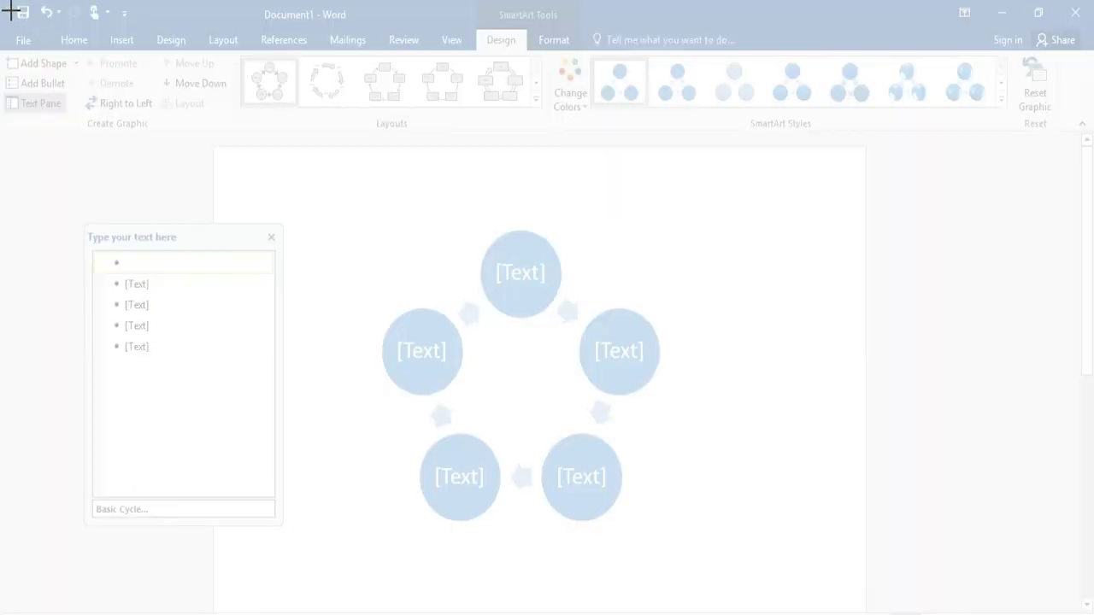
left_click_drag(12, 10, 1082, 597)
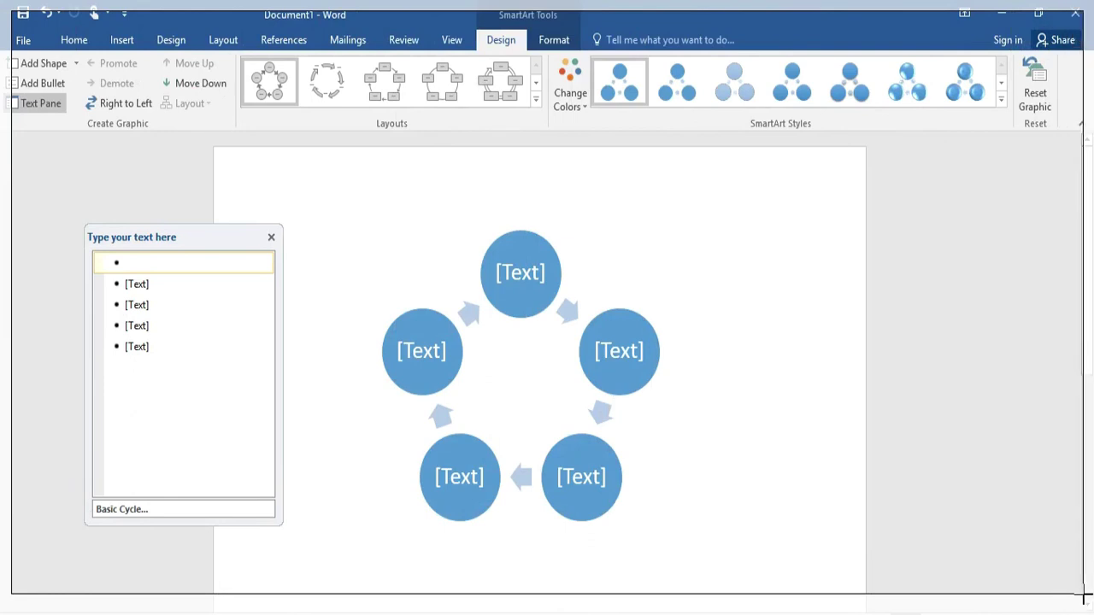
left_click_drag(1082, 596, 1082, 594)
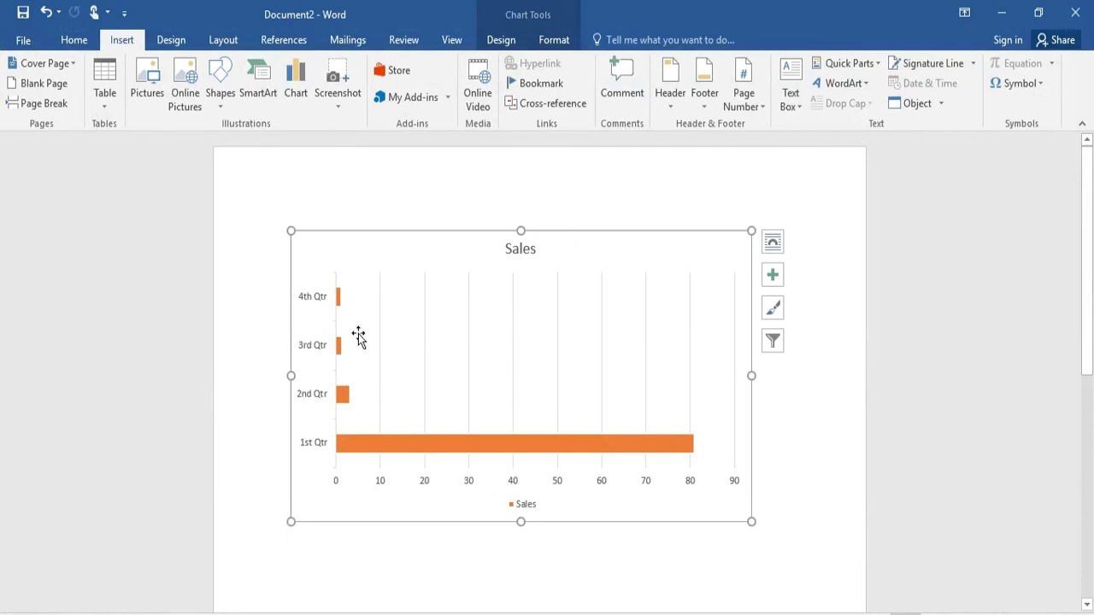
Try to insert a screenshot of the third available window, the document with red text, into the Sales chart document
scroll(979, 462, "down", 3)
scroll(980, 462, "down", 2)
scroll(981, 462, "up", 5)
left_click(328, 108)
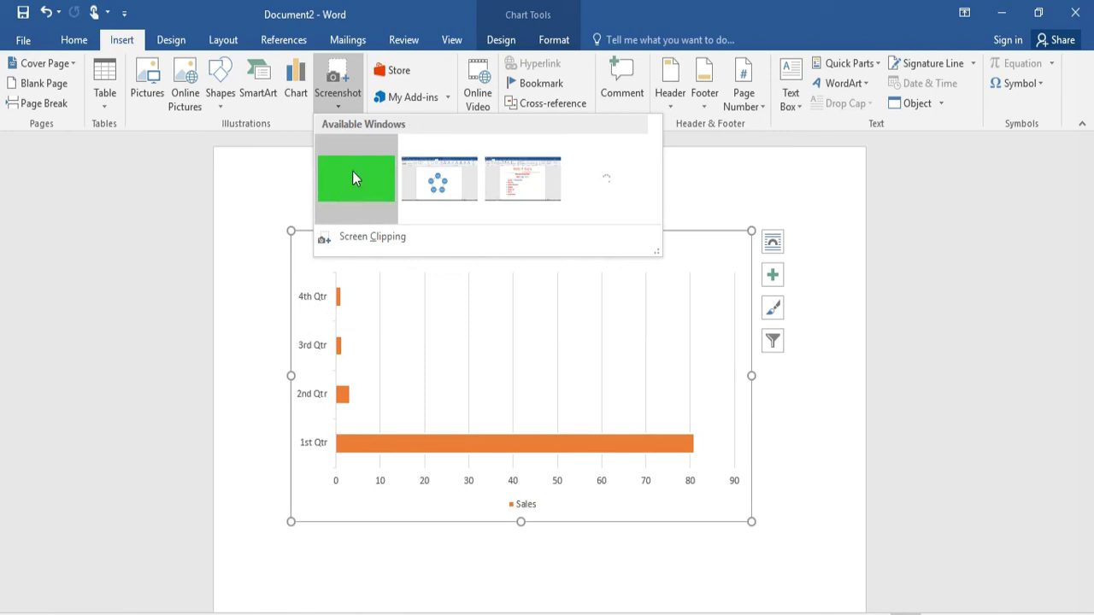
left_click(541, 176)
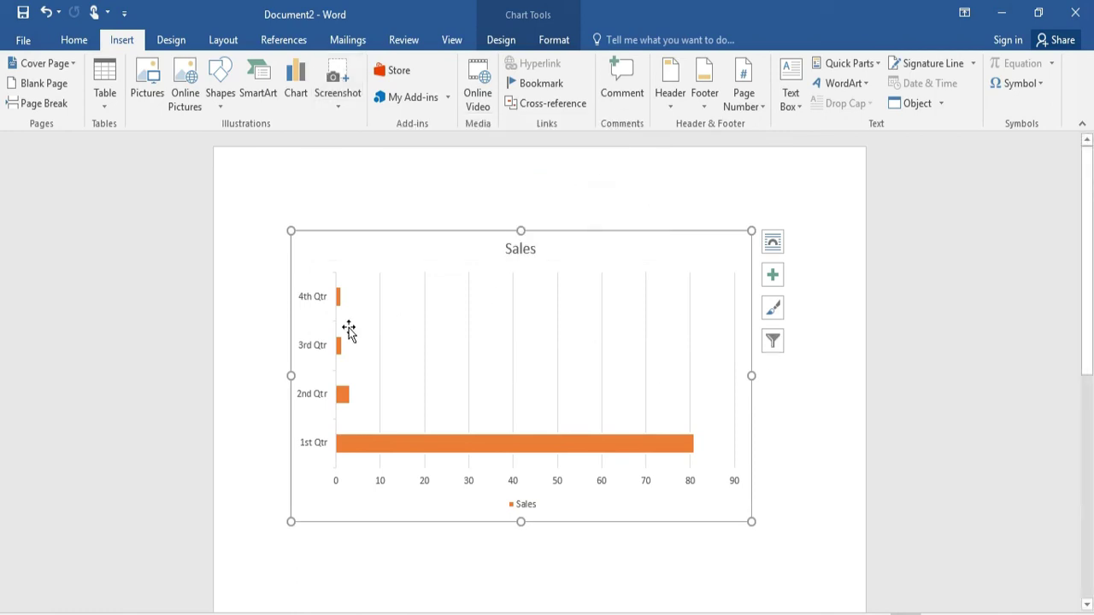
scroll(405, 490, "down", 2)
scroll(405, 491, "down", 3)
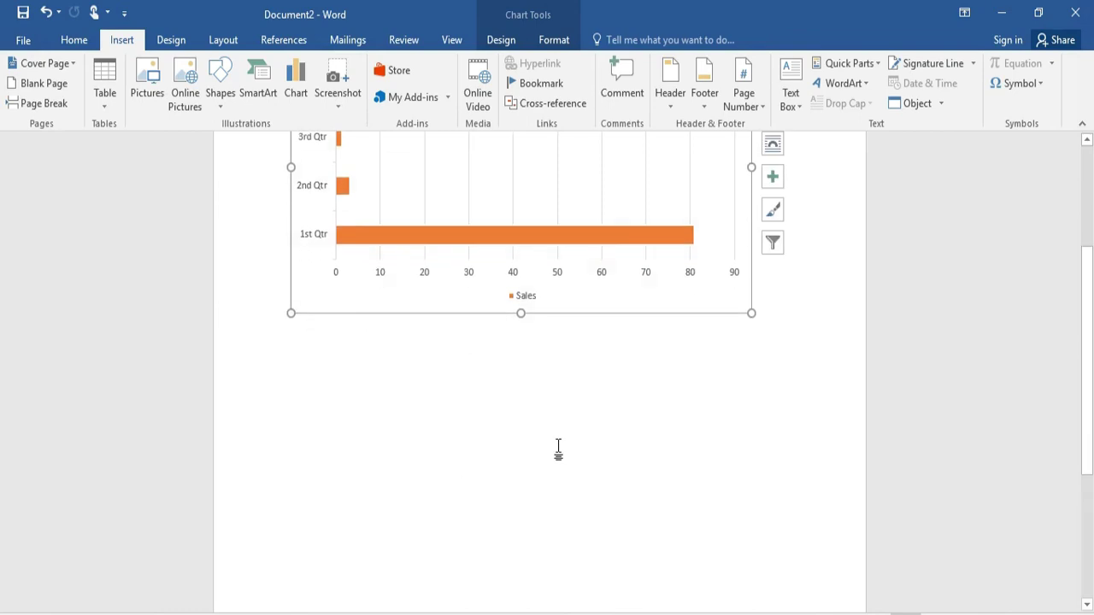
scroll(559, 452, "up", 1)
scroll(558, 447, "up", 4)
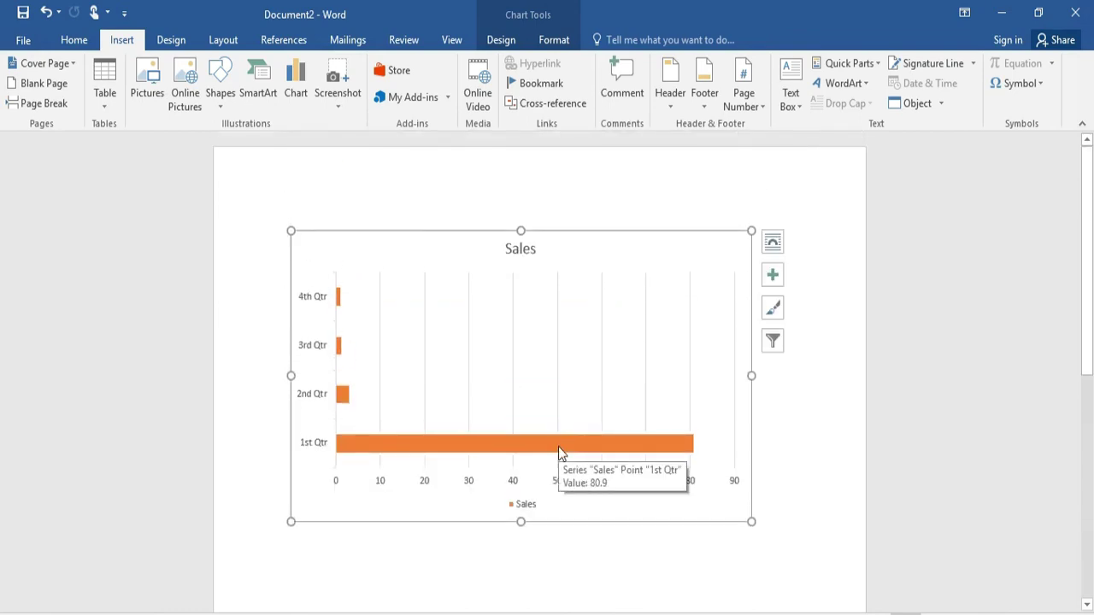
Remove the Sales bar chart from the page and open the choice of available windows for a screenshot
left_click(560, 453)
key("ctrl+z")
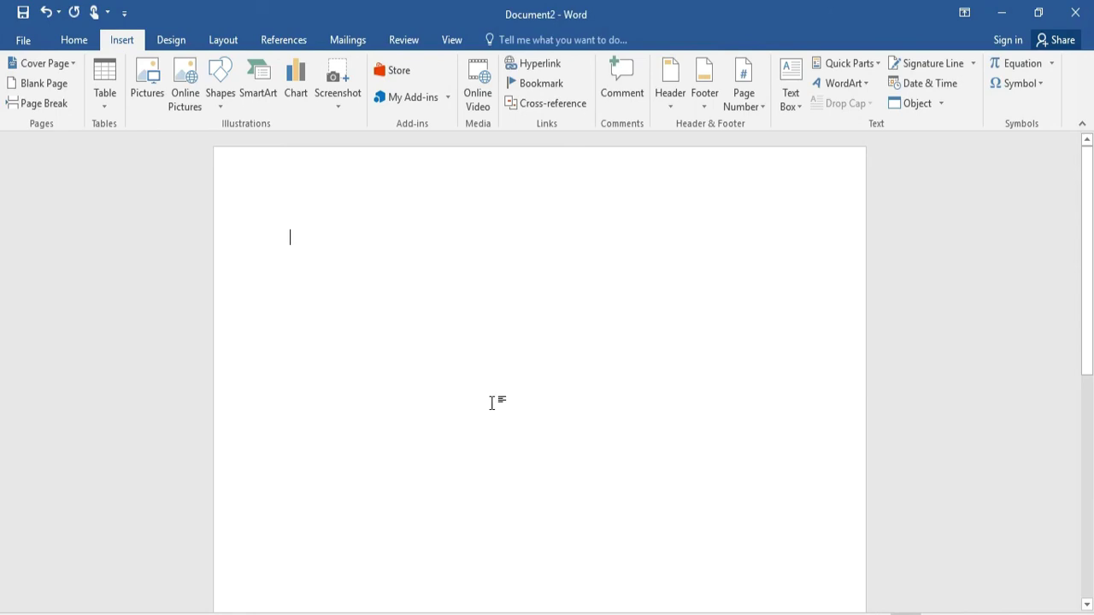
left_click(339, 78)
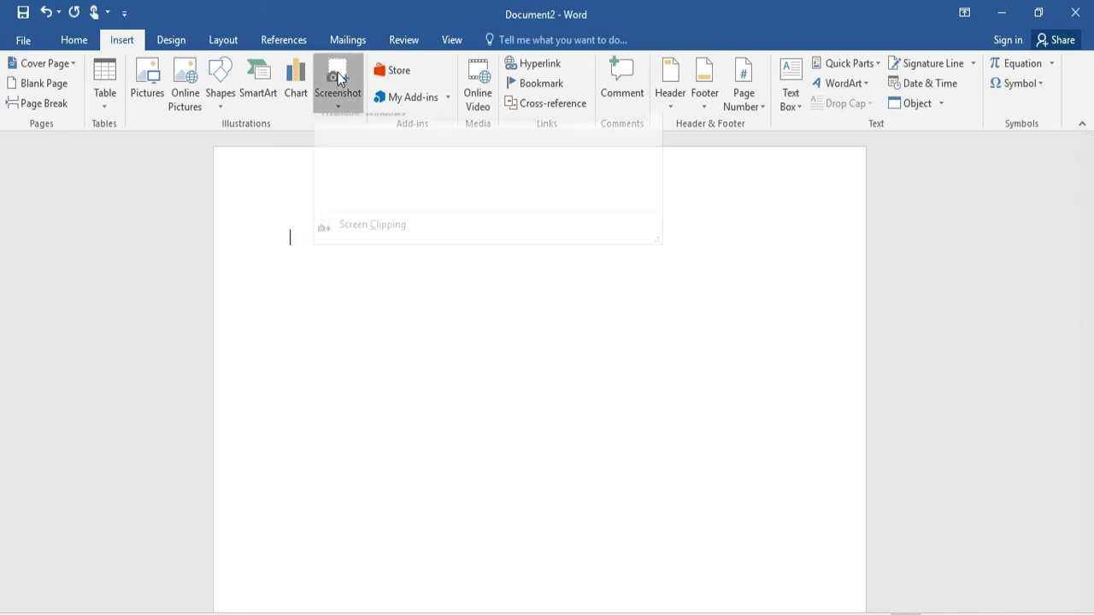